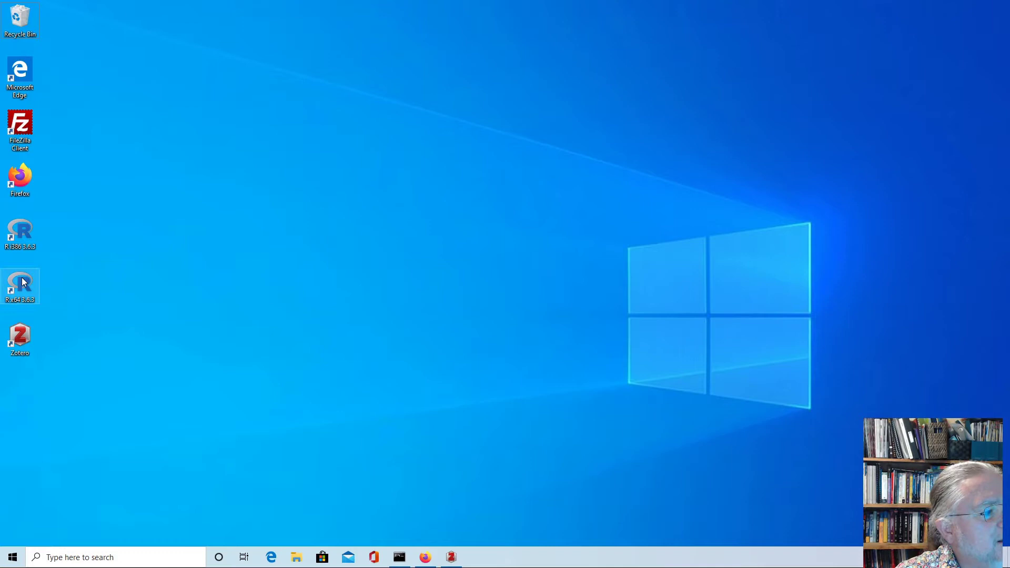
Step: Run the R x64 3.6.3 desktop shortcut as administrator
{"action": "right_click", "coordinate": [25, 289]}
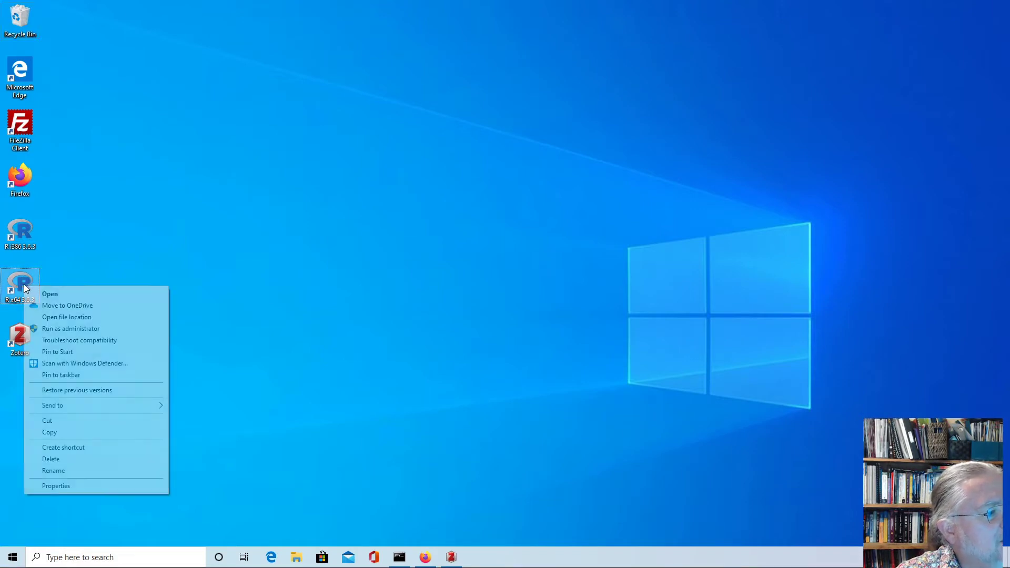
{"action": "left_click", "coordinate": [71, 331]}
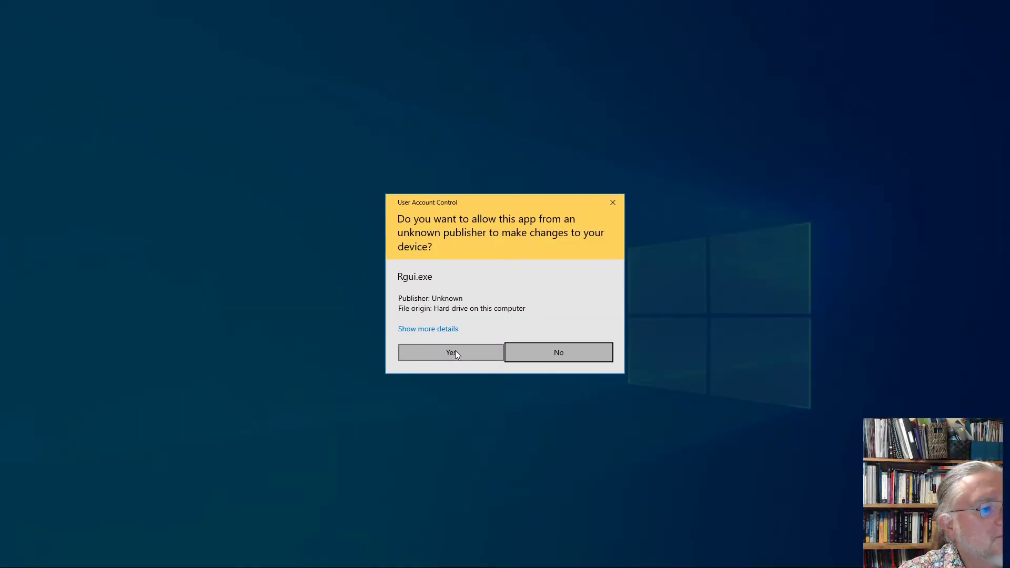
Step: Allow Rgui.exe to run, then start package installation using the Australia (Melbourne 2) CRAN mirror
{"action": "left_click", "coordinate": [446, 349]}
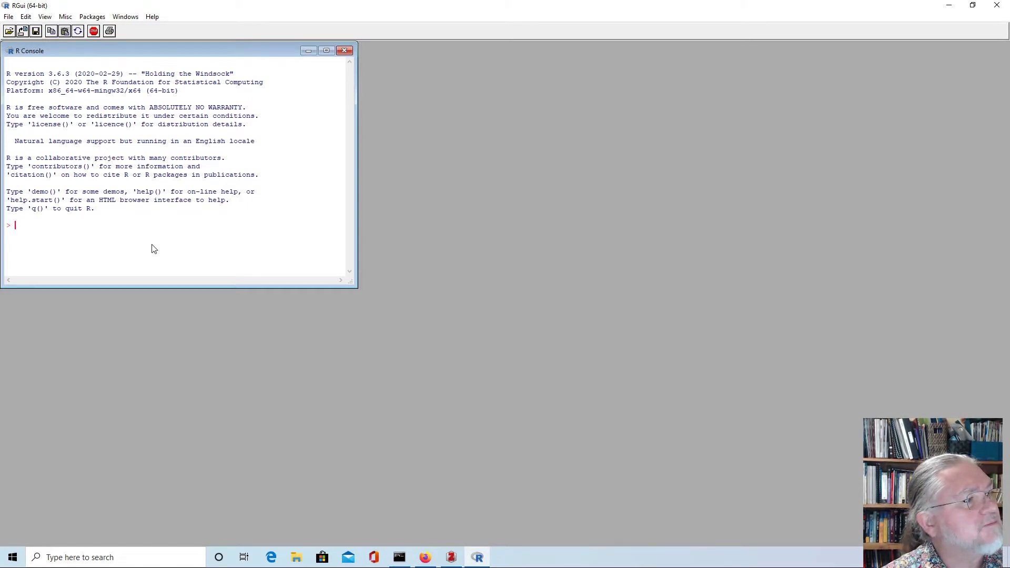
{"action": "left_click", "coordinate": [95, 22]}
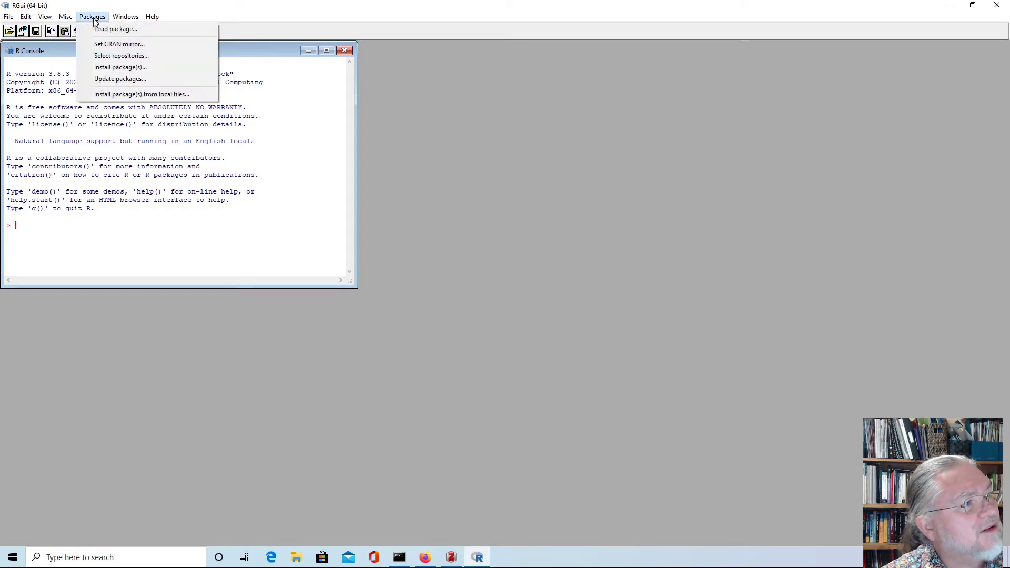
{"action": "left_click", "coordinate": [128, 68]}
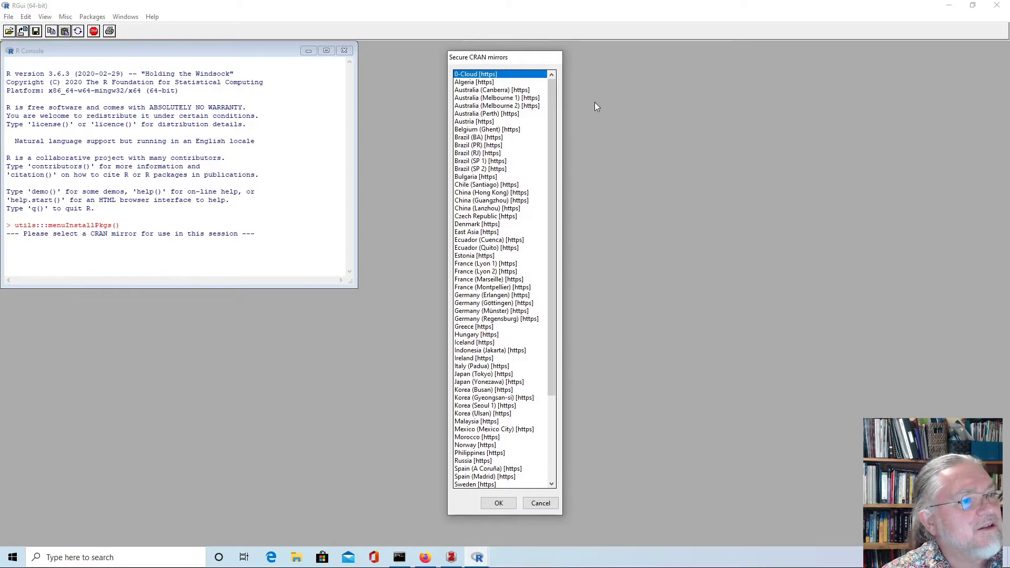
{"action": "left_click", "coordinate": [500, 105]}
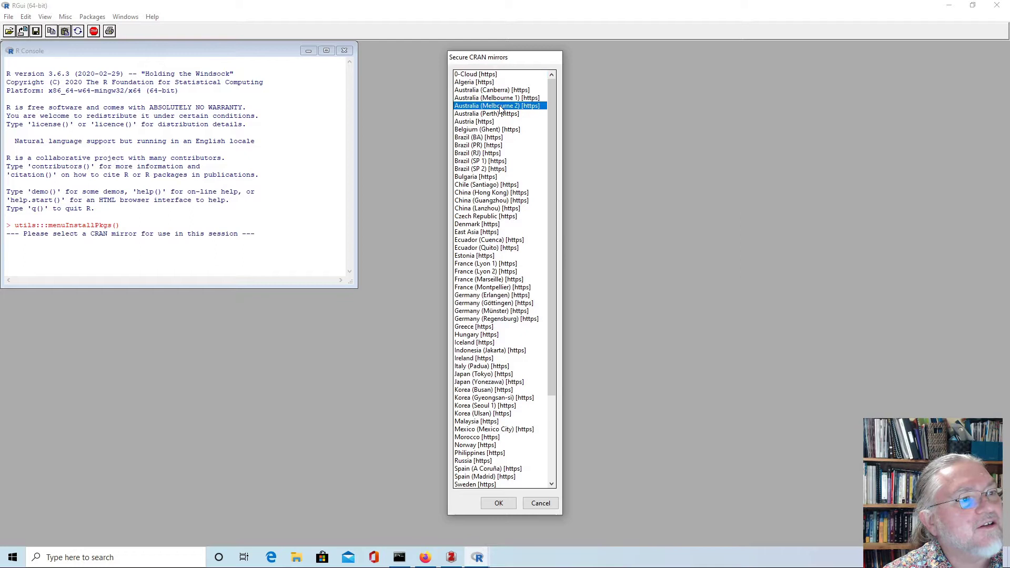
{"action": "left_click", "coordinate": [499, 504]}
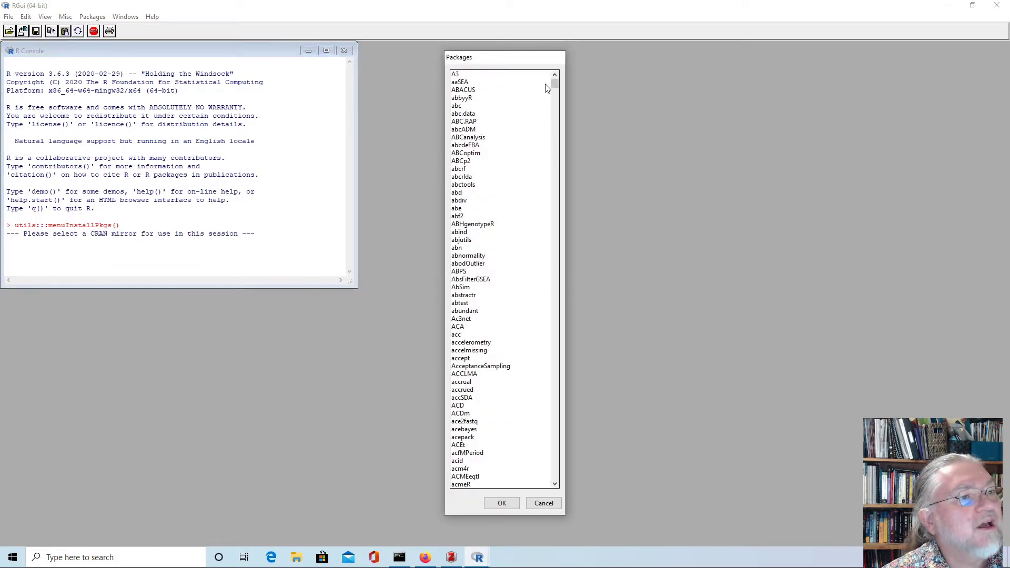
Step: Select Rcmdr and RcmdrPlugin.coin in the Packages list
{"action": "left_click_drag", "start_coordinate": [551, 83], "coordinate": [557, 366]}
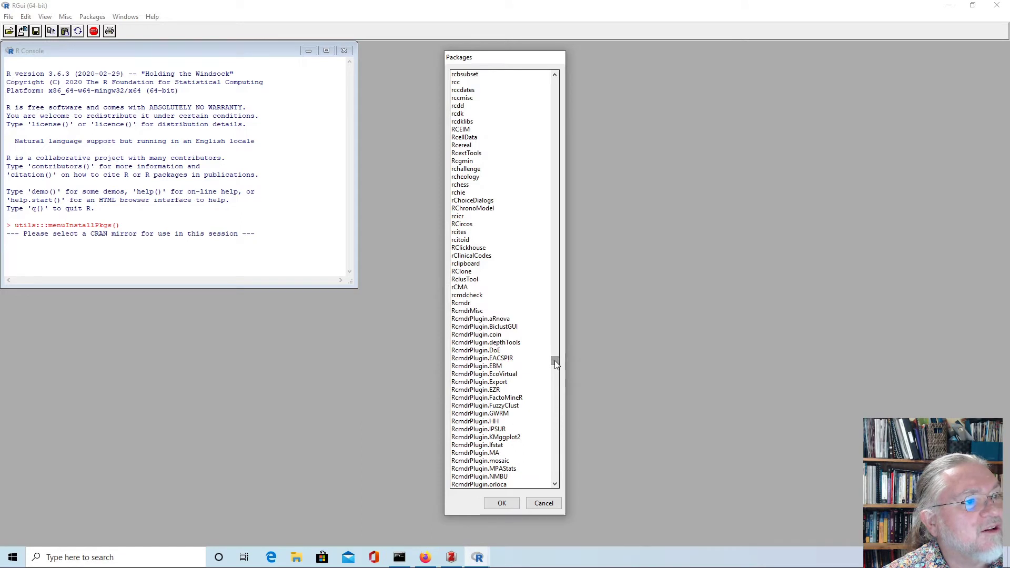
{"action": "left_click", "coordinate": [470, 304]}
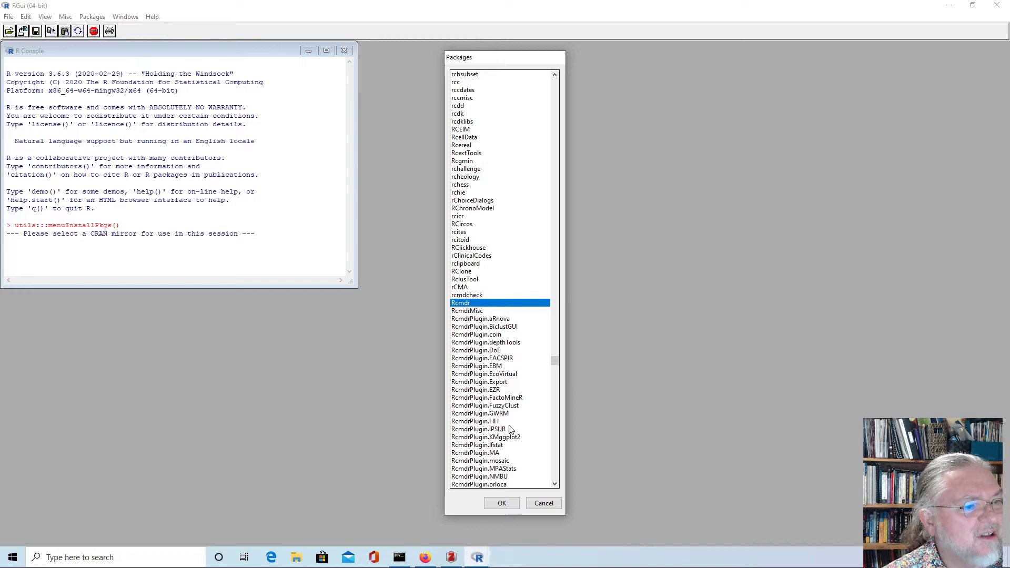
{"action": "left_click", "coordinate": [487, 335], "text": "ctrl"}
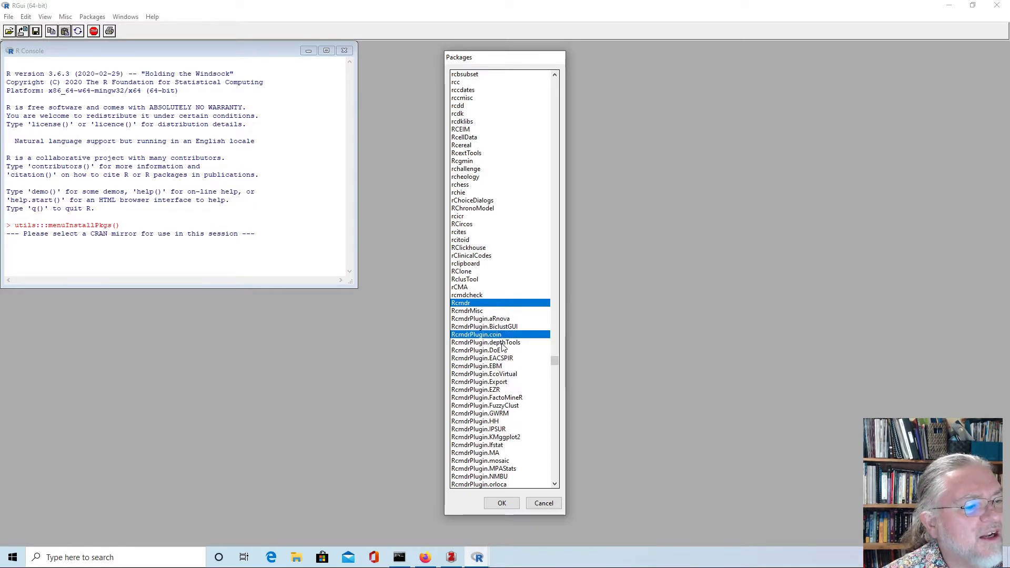
Step: Add RcmdrPlugin.TeachingDemos to the selection and install the three packages
{"action": "scroll", "coordinate": [557, 372], "scroll_direction": "down", "scroll_amount": 1}
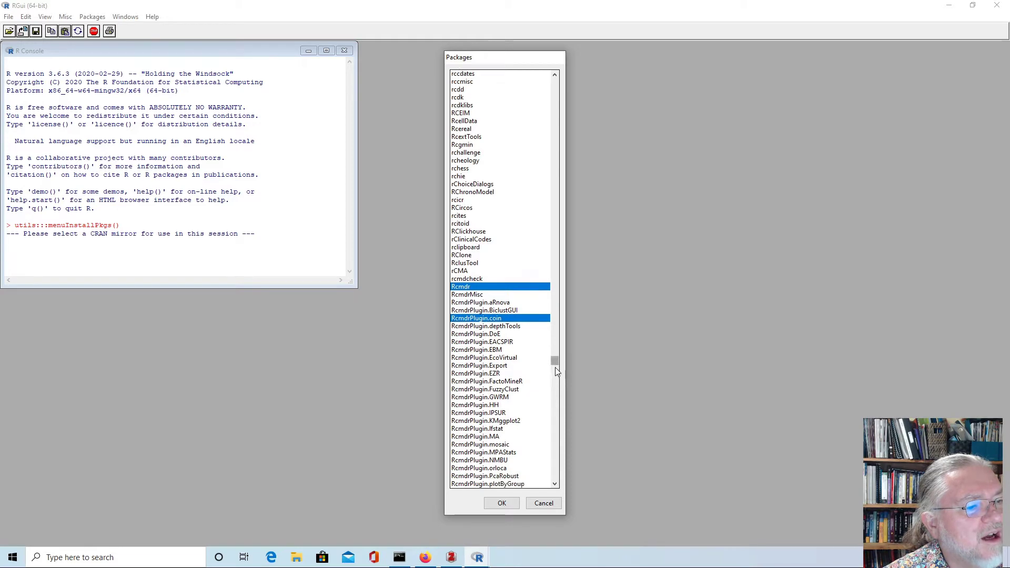
{"action": "left_click_drag", "start_coordinate": [557, 372], "coordinate": [561, 368]}
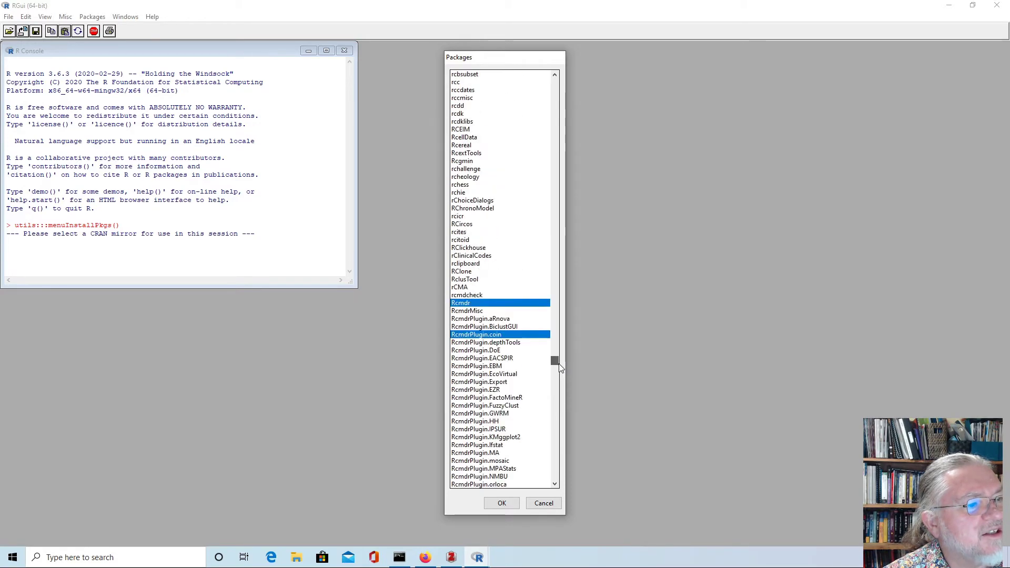
{"action": "left_click", "coordinate": [555, 484]}
{"action": "left_click", "coordinate": [555, 484]}
{"action": "left_click", "coordinate": [555, 484]}
{"action": "left_click", "coordinate": [555, 484]}
{"action": "left_click", "coordinate": [555, 485]}
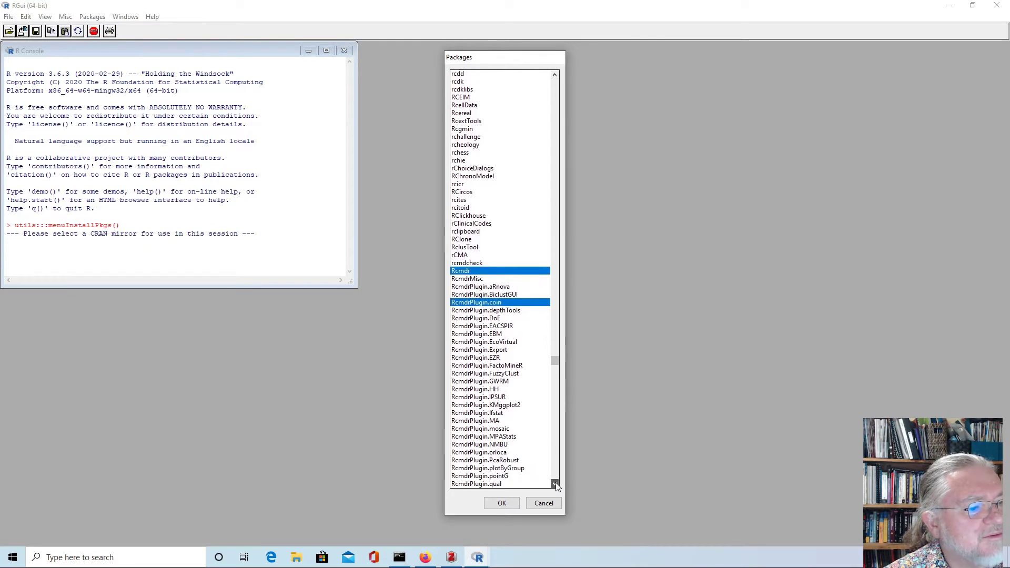
{"action": "left_click", "coordinate": [556, 484]}
{"action": "left_click", "coordinate": [555, 484]}
{"action": "left_click", "coordinate": [556, 485]}
{"action": "left_click", "coordinate": [555, 484]}
{"action": "left_click", "coordinate": [556, 484]}
{"action": "left_click", "coordinate": [555, 484]}
{"action": "left_click", "coordinate": [555, 484]}
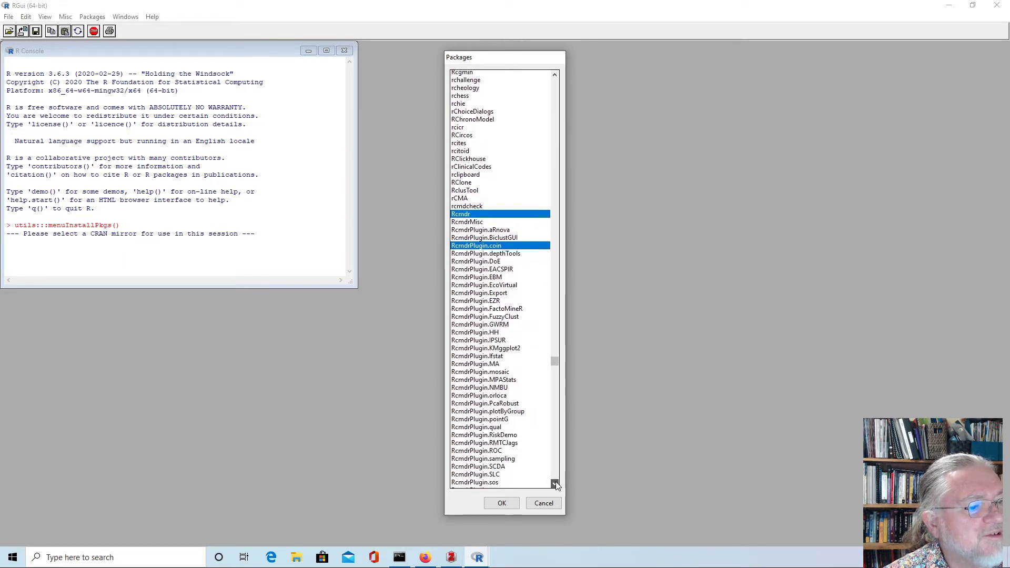
{"action": "left_click", "coordinate": [555, 485]}
{"action": "left_click", "coordinate": [555, 484]}
{"action": "left_click", "coordinate": [556, 484]}
{"action": "left_click", "coordinate": [555, 484]}
{"action": "left_click", "coordinate": [555, 485]}
{"action": "left_click", "coordinate": [555, 484]}
{"action": "left_click", "coordinate": [556, 484]}
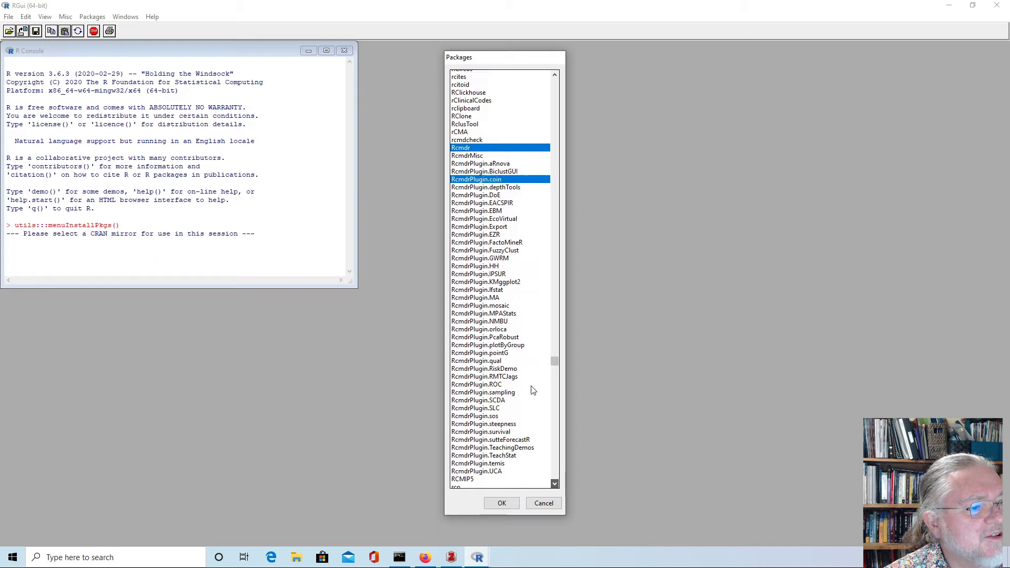
{"action": "left_click", "coordinate": [555, 484]}
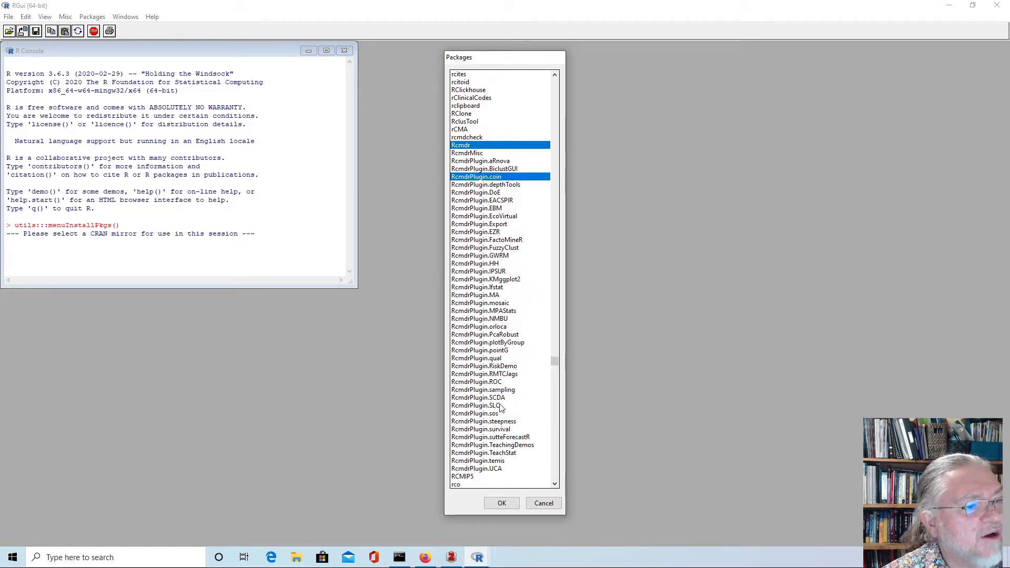
{"action": "left_click", "coordinate": [508, 446]}
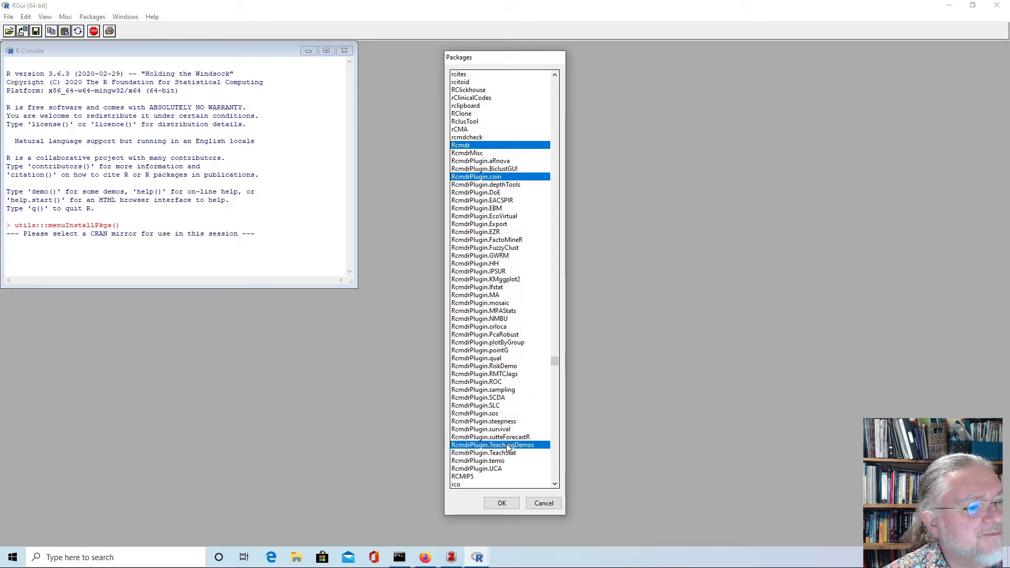
{"action": "left_click", "coordinate": [501, 503]}
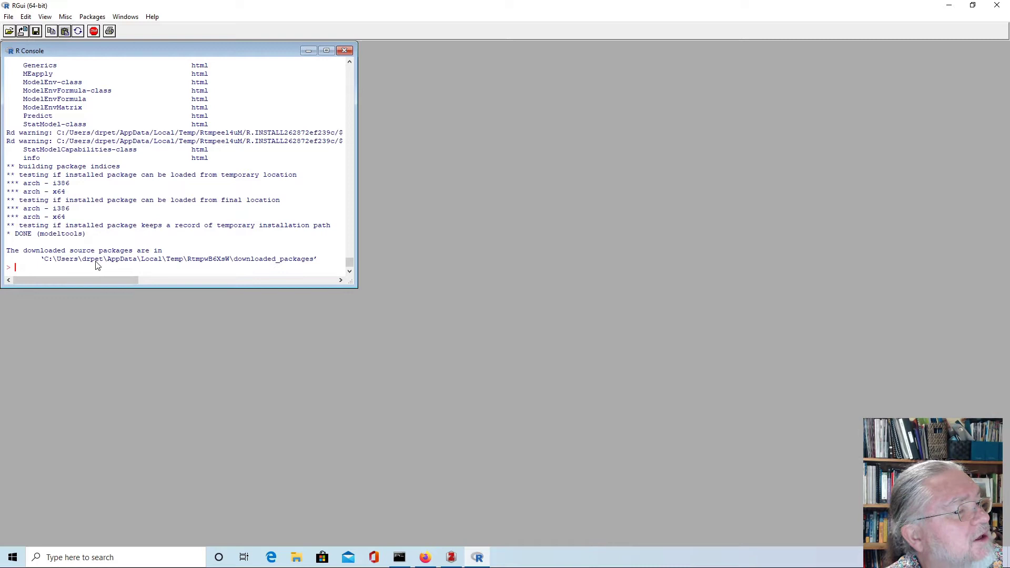
Step: Run library(Rcmdr) in the RGui console
{"action": "left_click", "coordinate": [67, 268]}
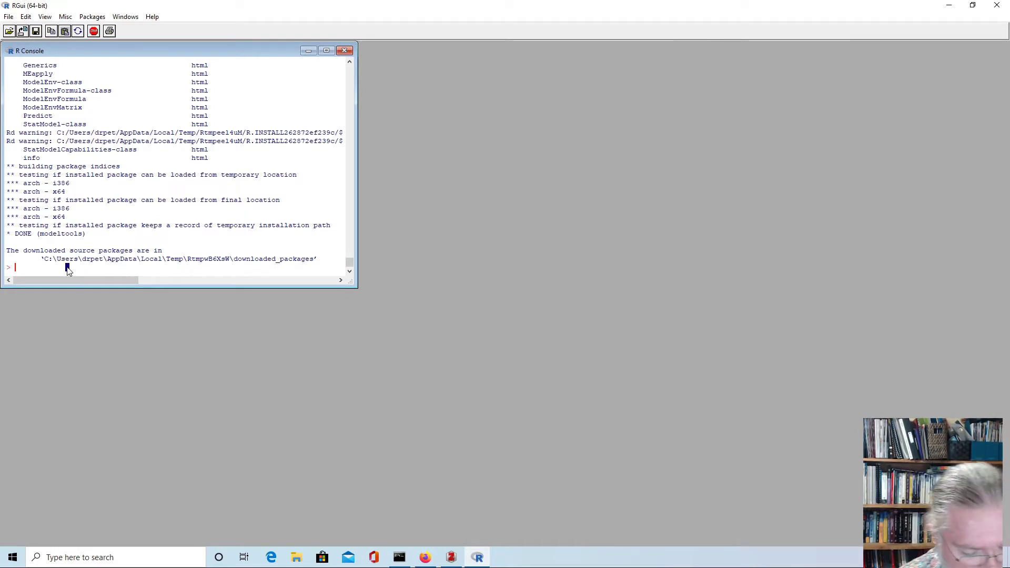
{"action": "type", "text": "library"}
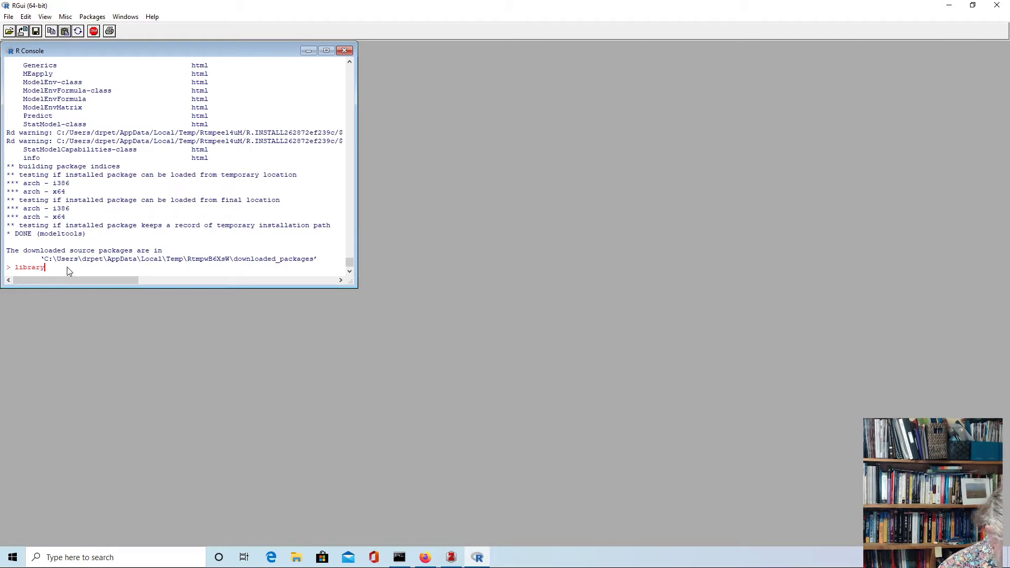
{"action": "type", "text": "(R"}
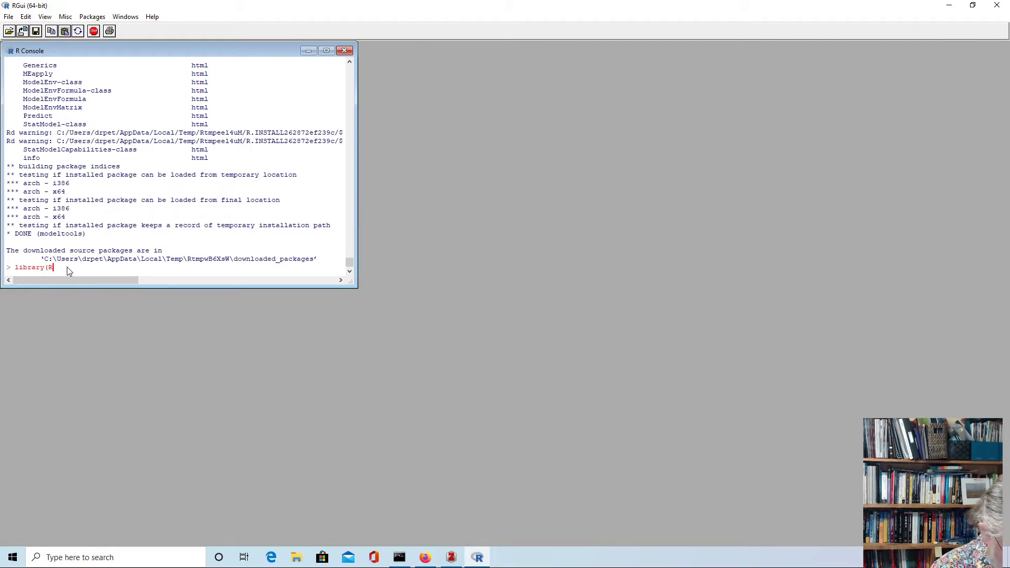
{"action": "type", "text": "cmdr)"}
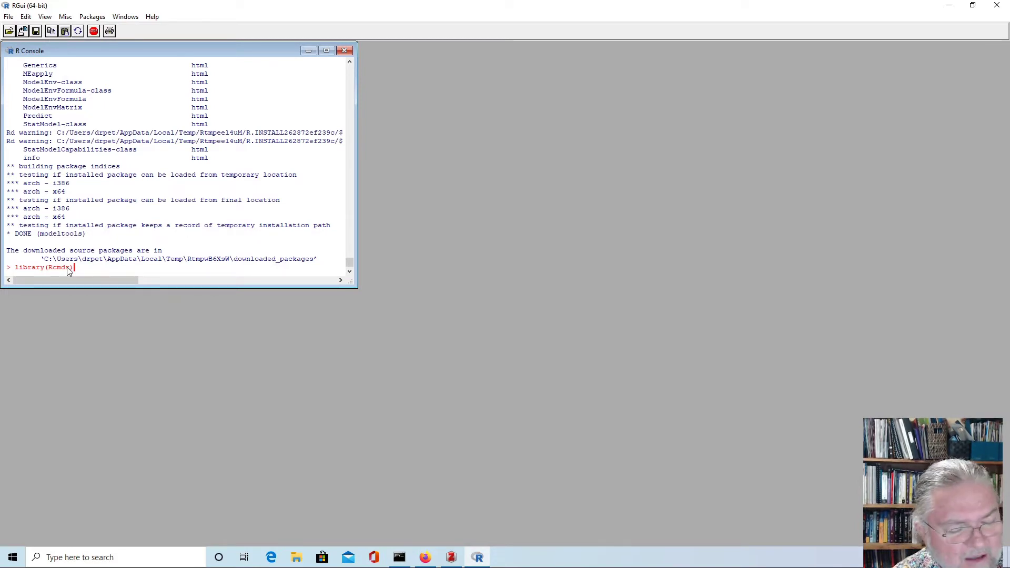
{"action": "key", "text": "Return"}
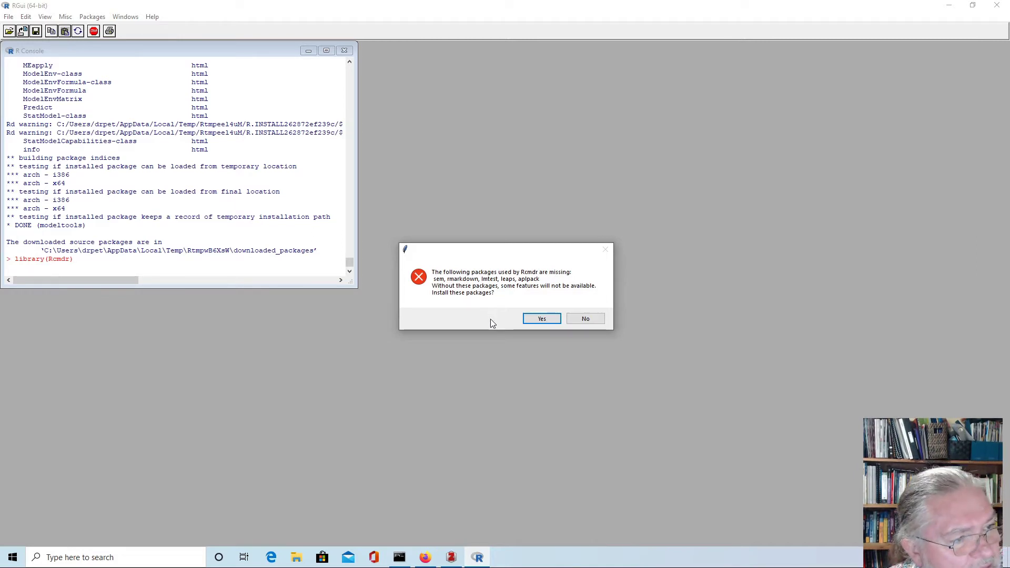
Step: Agree to install the missing sem, rmarkdown, lmtest, leaps and aplpack packages from CRAN
{"action": "left_click", "coordinate": [542, 319]}
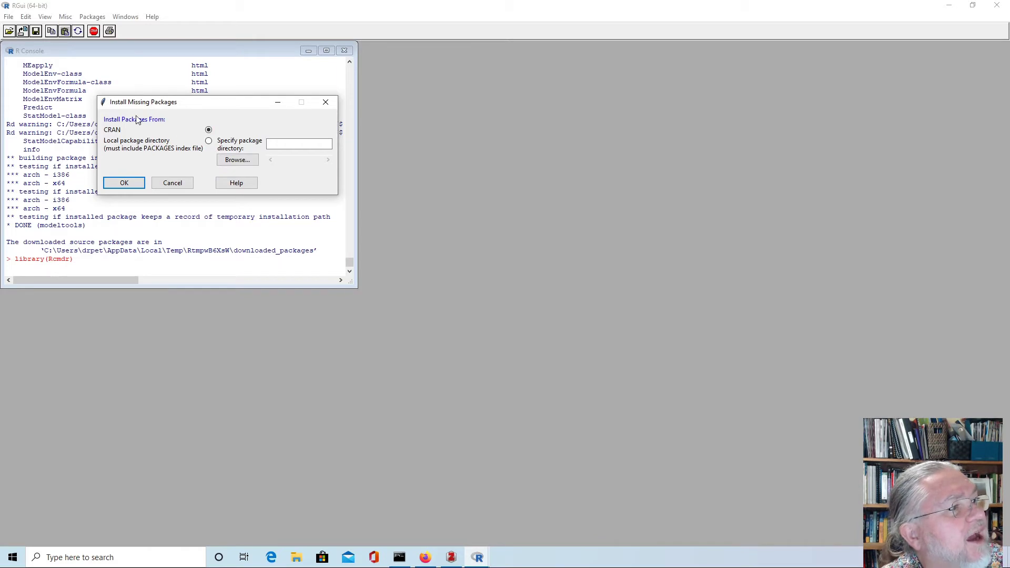
{"action": "left_click", "coordinate": [124, 183]}
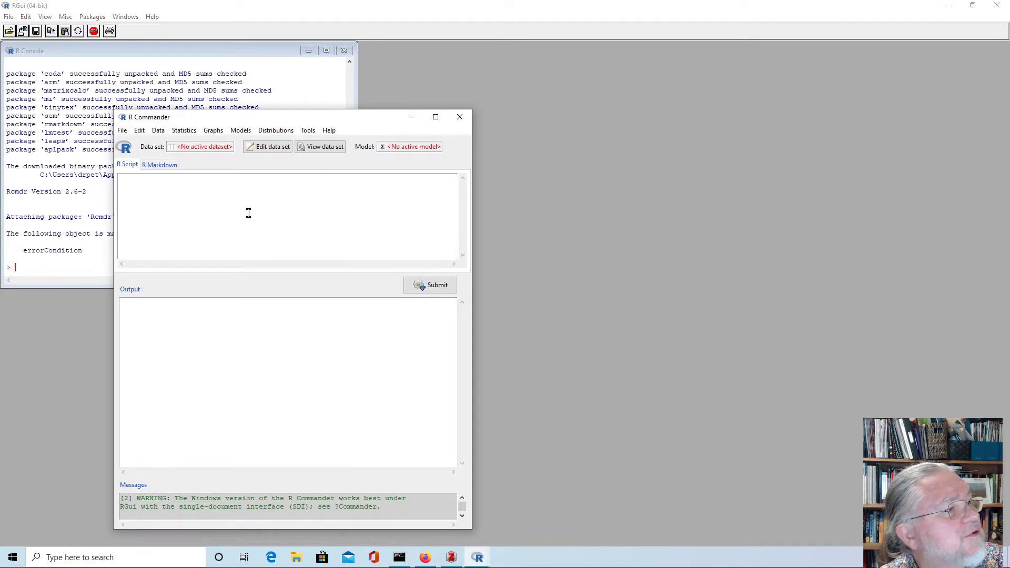
Step: Move the R Commander window and open Distributions > Continuous distributions > Normal distribution
{"action": "left_click_drag", "start_coordinate": [269, 120], "coordinate": [261, 82]}
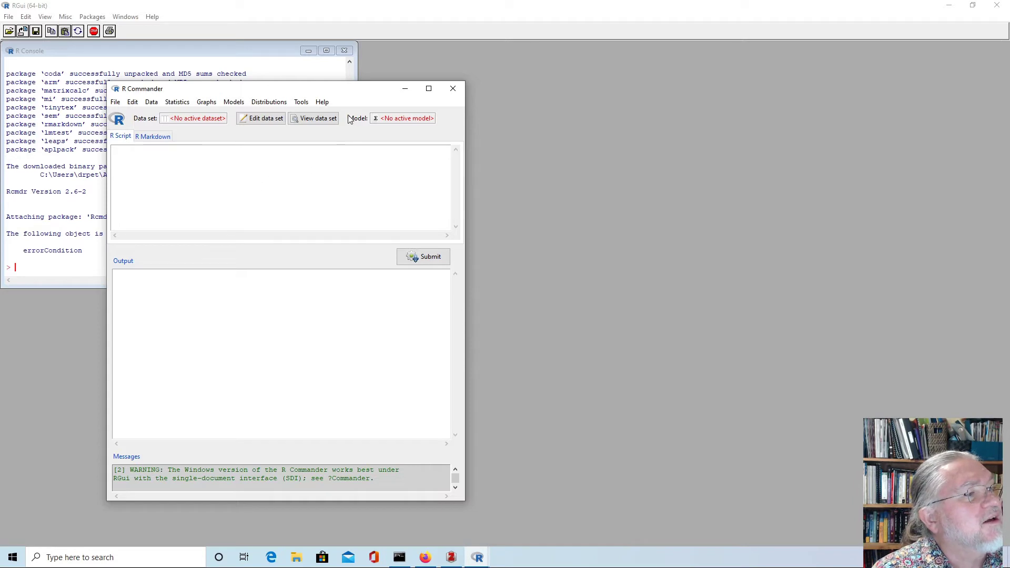
{"action": "left_click", "coordinate": [116, 102]}
{"action": "mouse_move", "coordinate": [181, 105]}
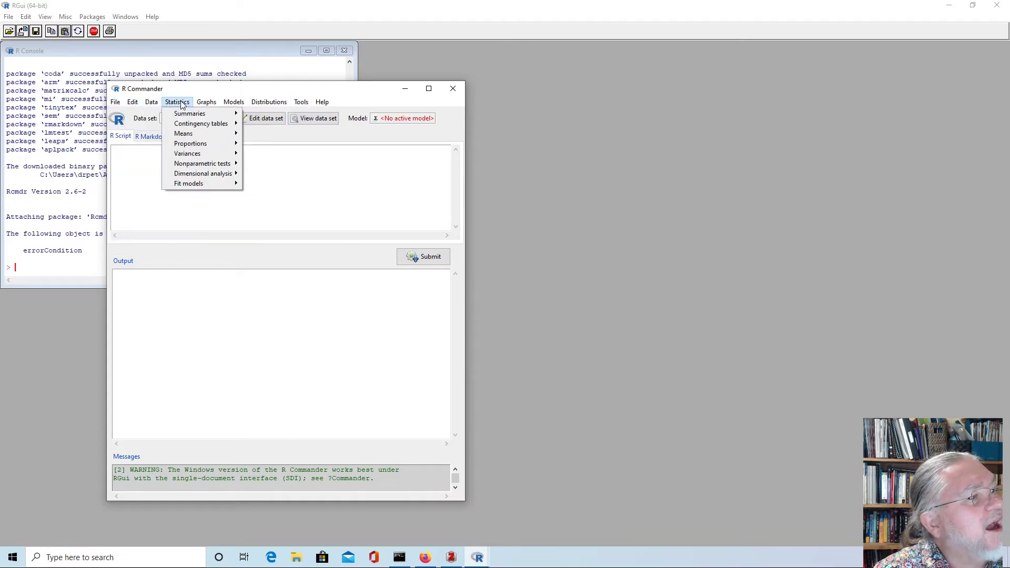
{"action": "mouse_move", "coordinate": [256, 103]}
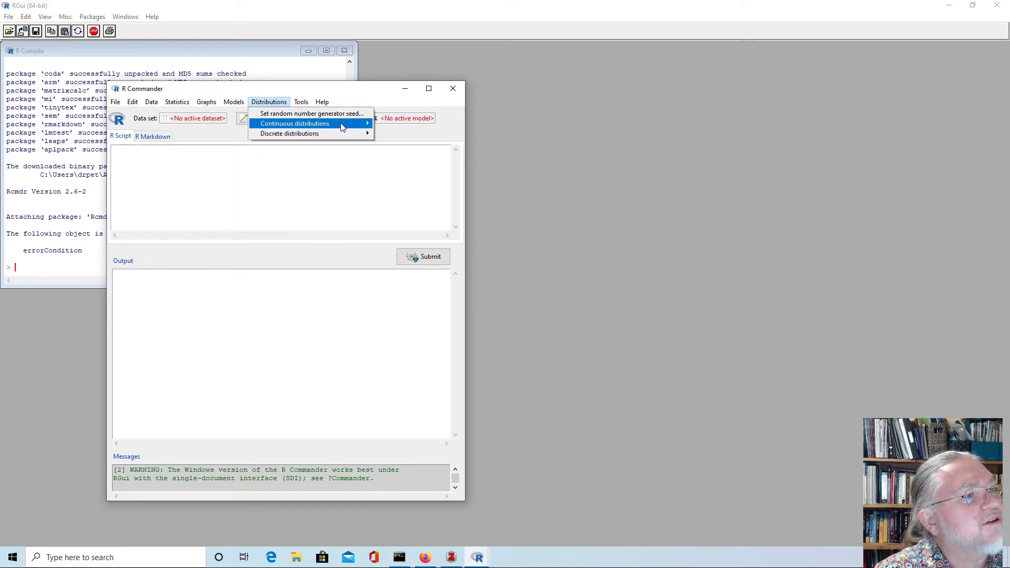
Step: Plot the normal distribution with mean 0 and SD 1, then return to R Commander
{"action": "mouse_move", "coordinate": [343, 128]}
{"action": "mouse_move", "coordinate": [393, 128]}
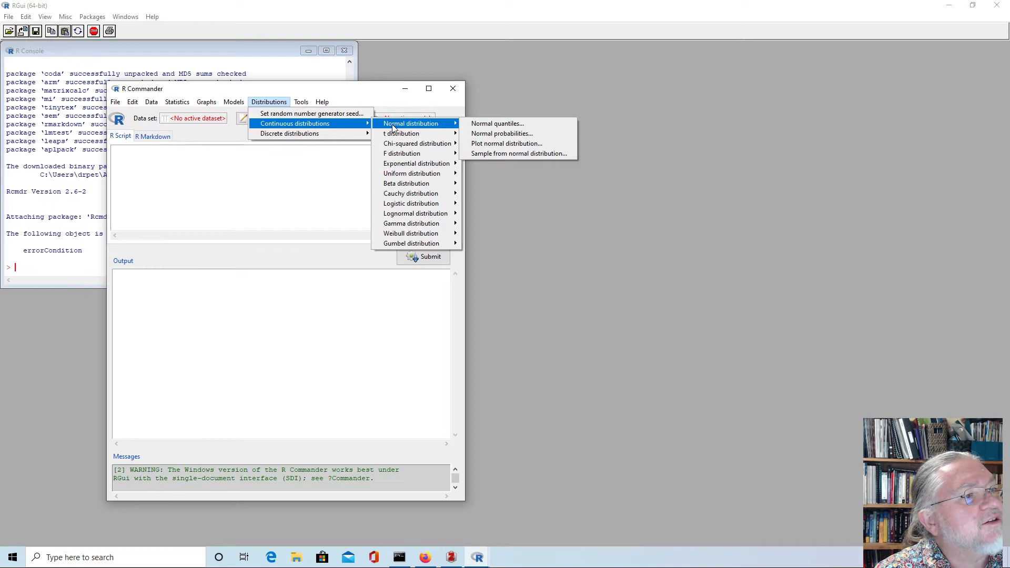
{"action": "left_click", "coordinate": [498, 146]}
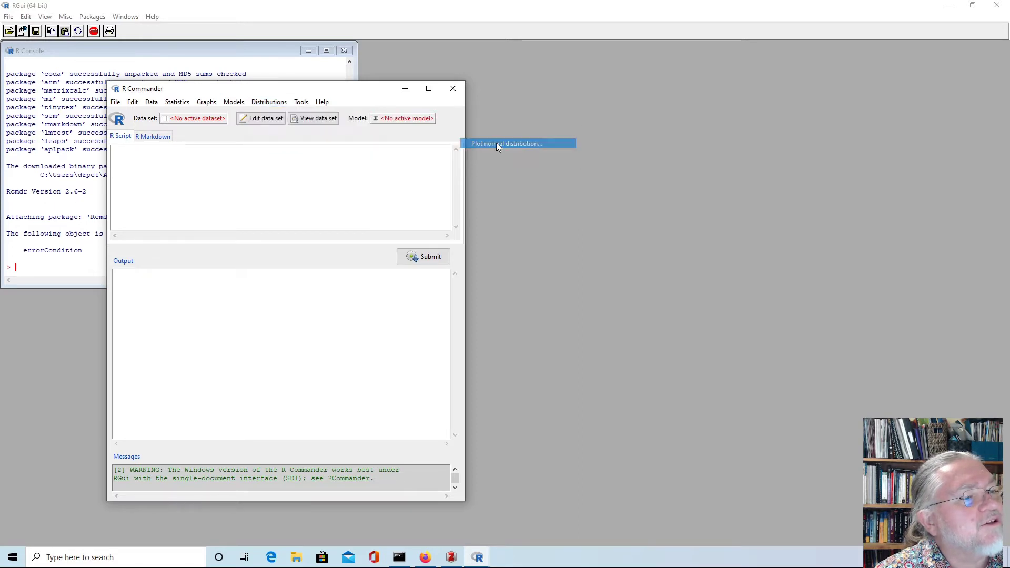
{"action": "left_click", "coordinate": [234, 306]}
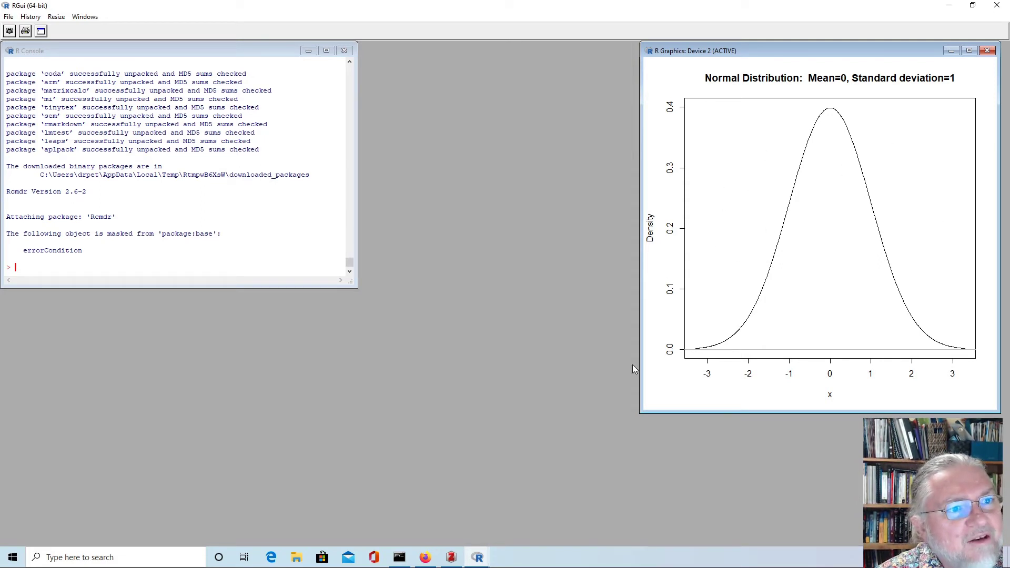
{"action": "mouse_move", "coordinate": [477, 557]}
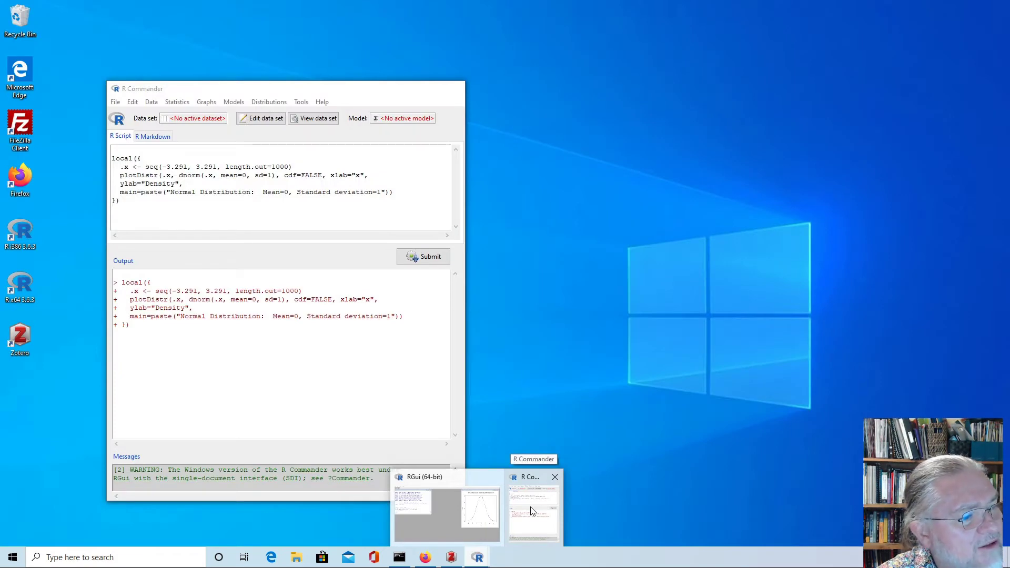
{"action": "left_click", "coordinate": [531, 509]}
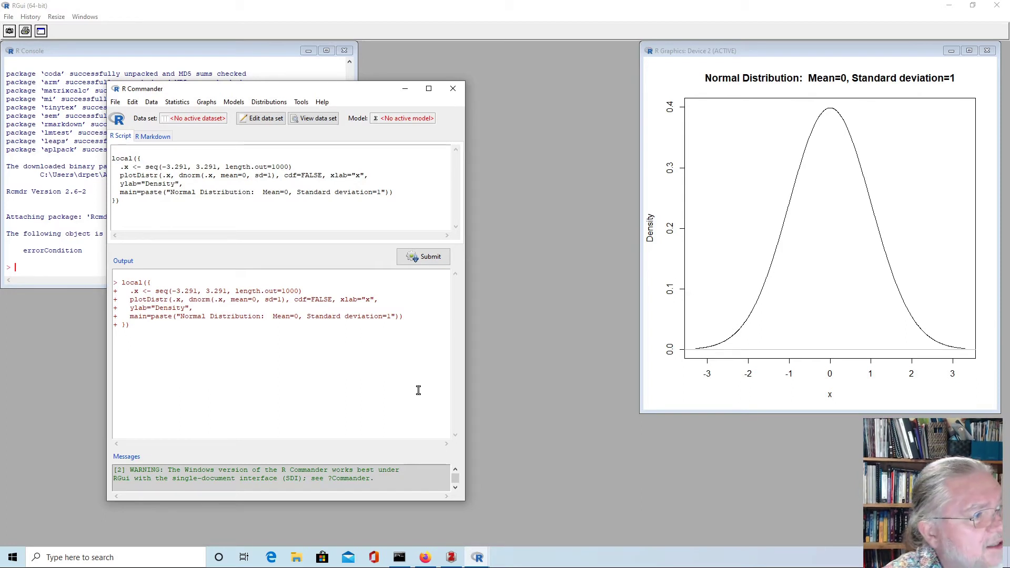
Step: Exit R Commander and R, declining to save the script, R Markdown and output files
{"action": "left_click", "coordinate": [117, 105]}
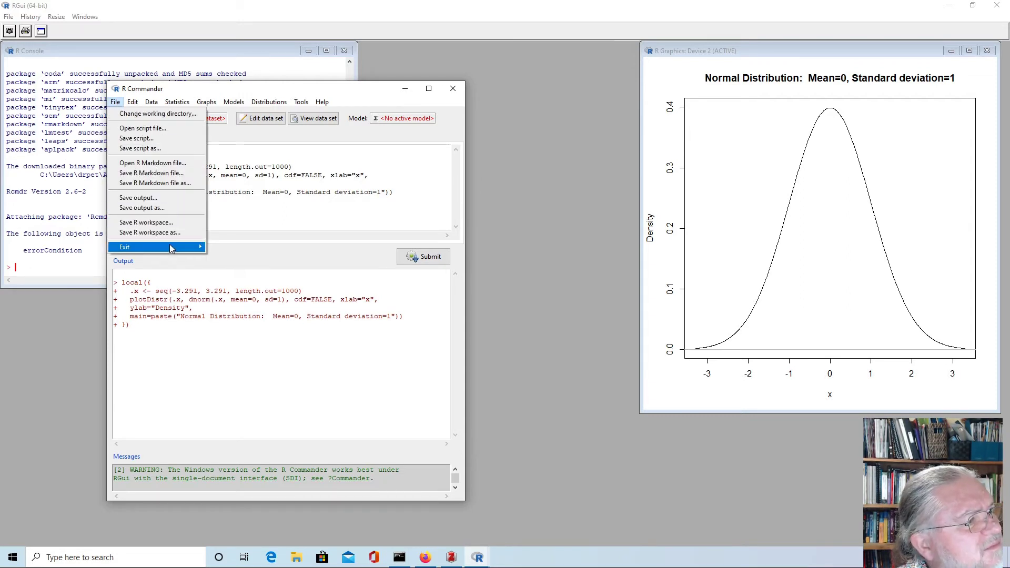
{"action": "mouse_move", "coordinate": [169, 244]}
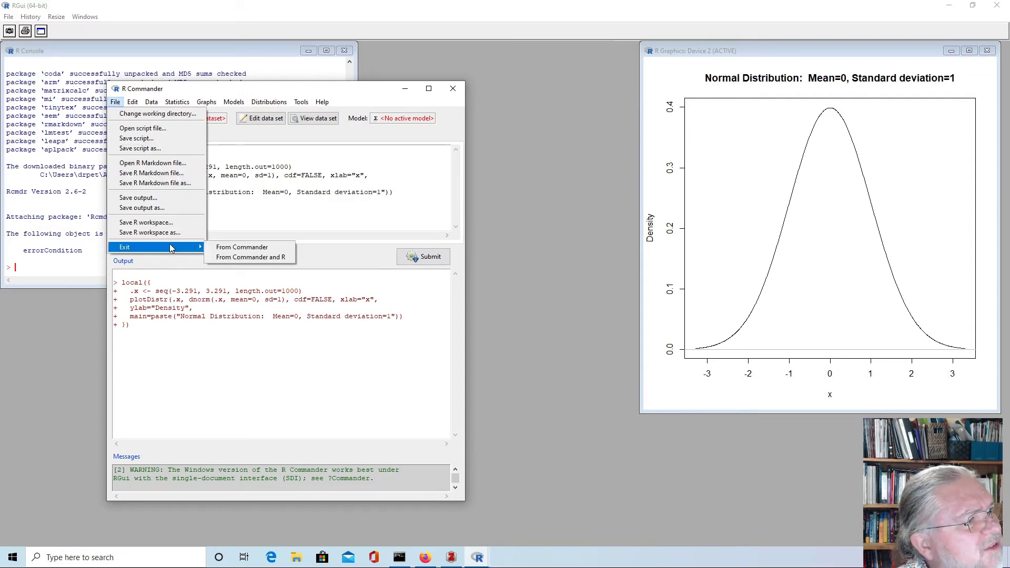
{"action": "left_click", "coordinate": [261, 257]}
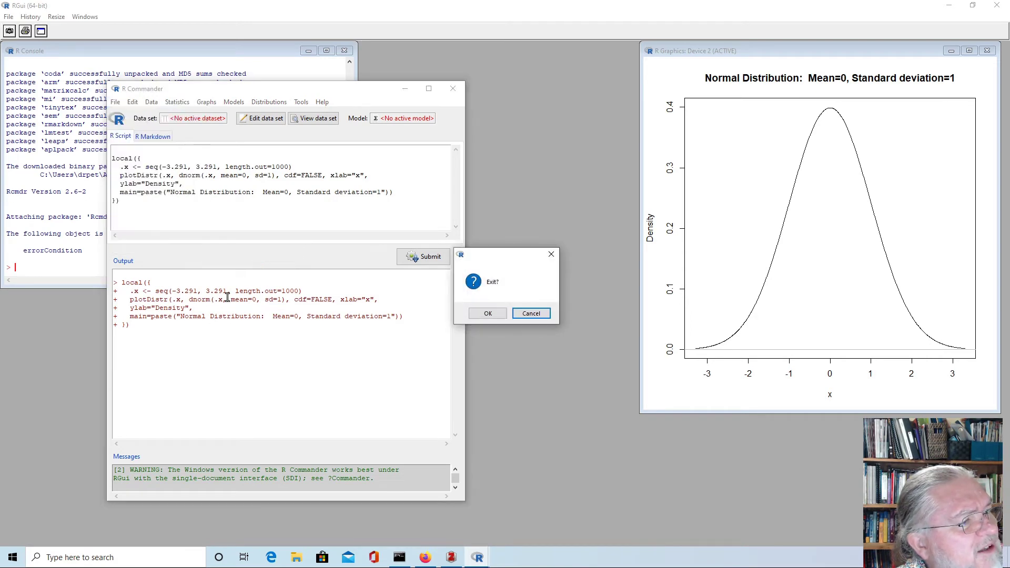
{"action": "left_click", "coordinate": [488, 313]}
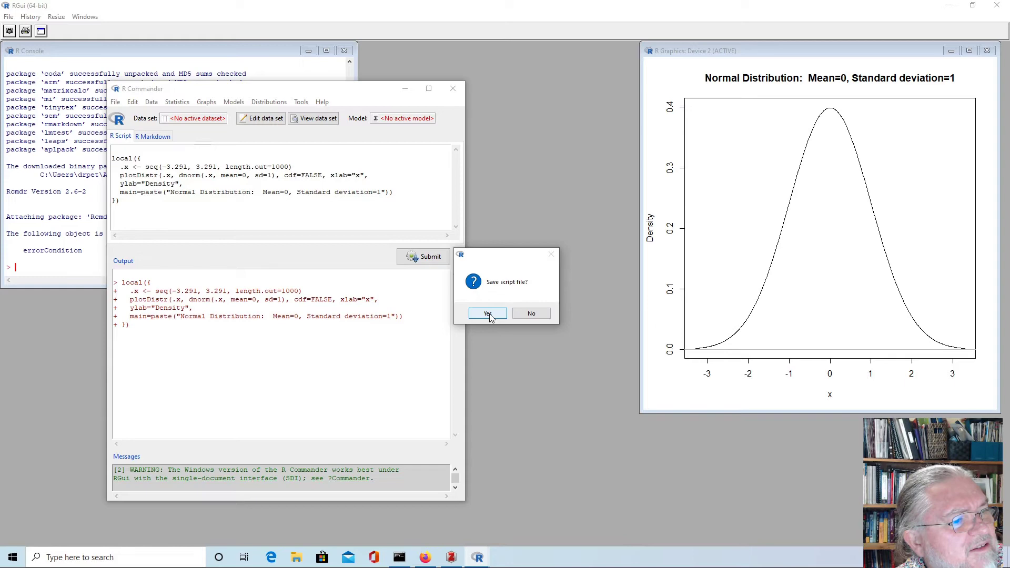
{"action": "left_click", "coordinate": [531, 313]}
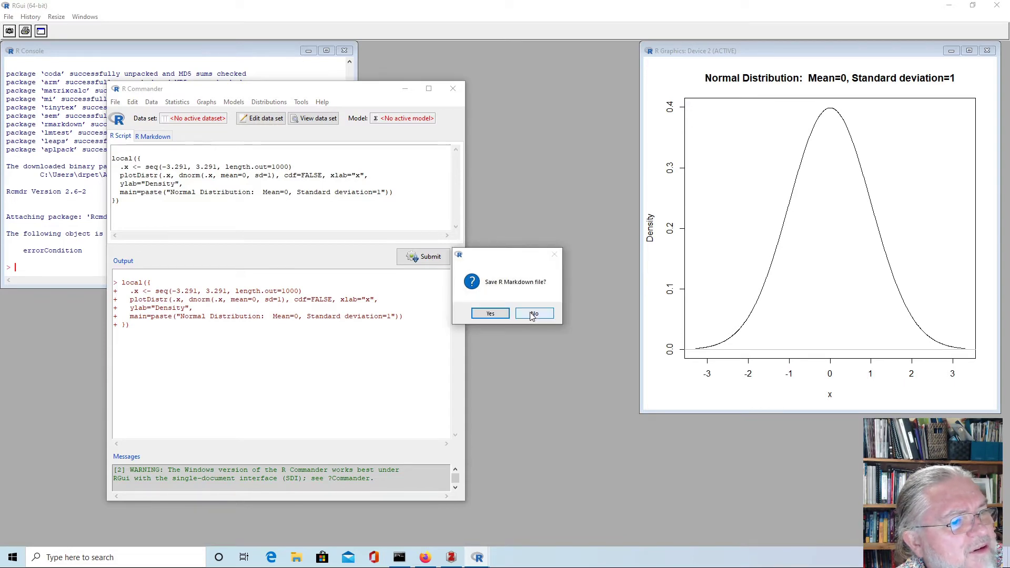
{"action": "left_click", "coordinate": [531, 313]}
{"action": "left_click", "coordinate": [533, 313]}
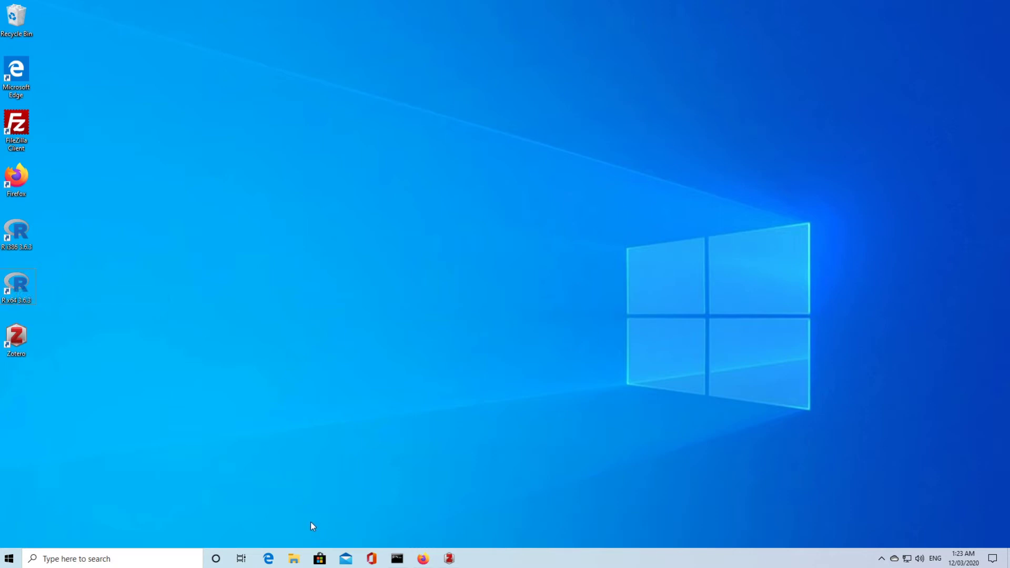
Step: Copy the R x64 3.6.3 shortcut and paste a duplicate onto the desktop
{"action": "left_click", "coordinate": [293, 560]}
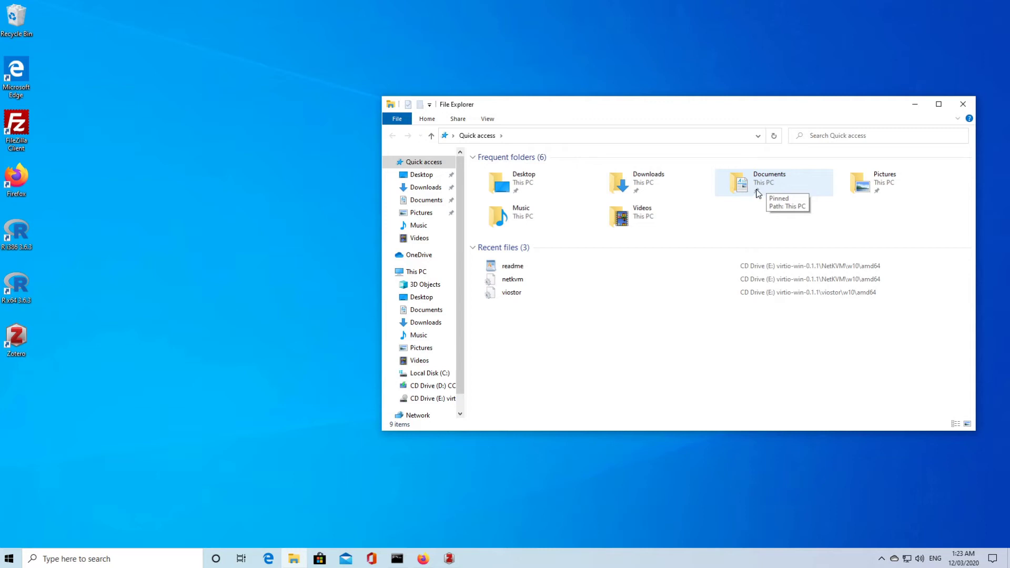
{"action": "left_click", "coordinate": [206, 325]}
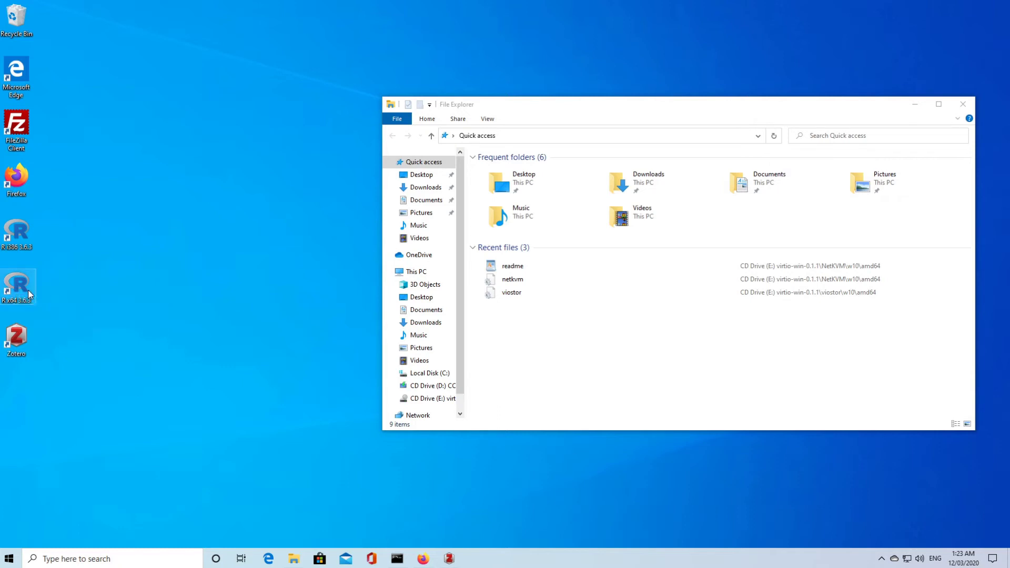
{"action": "right_click", "coordinate": [16, 285]}
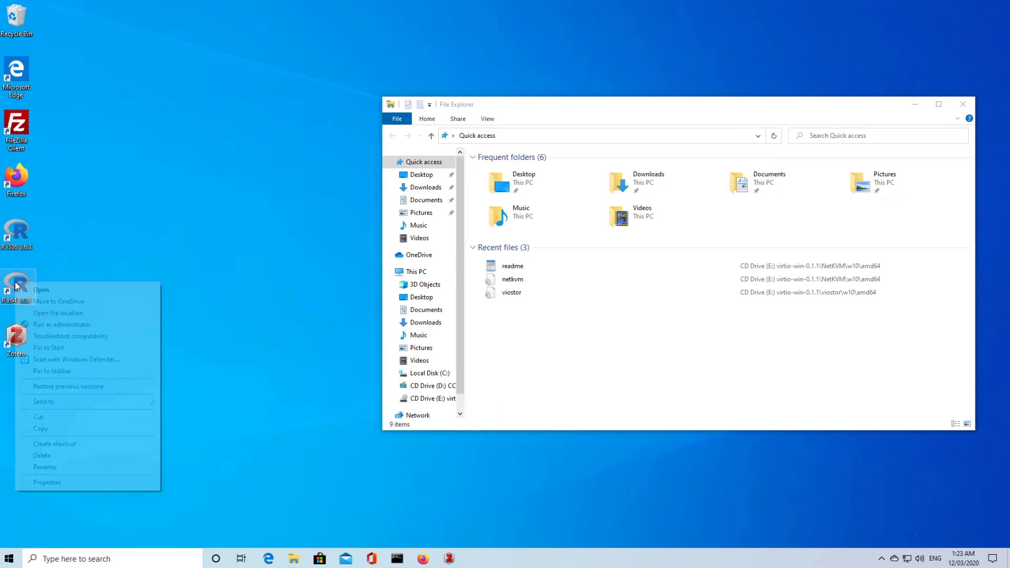
{"action": "left_click", "coordinate": [58, 432]}
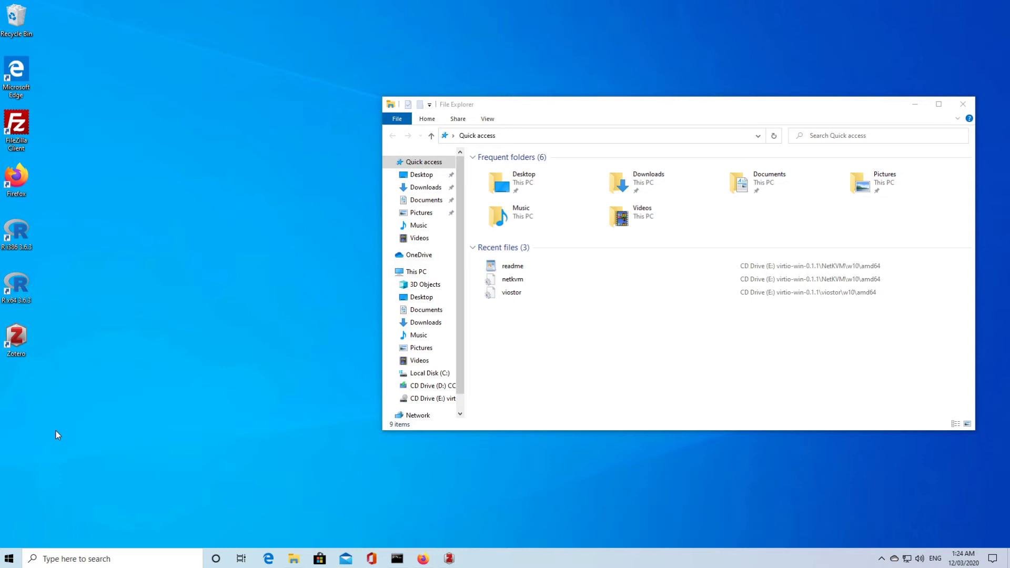
{"action": "right_click", "coordinate": [52, 431]}
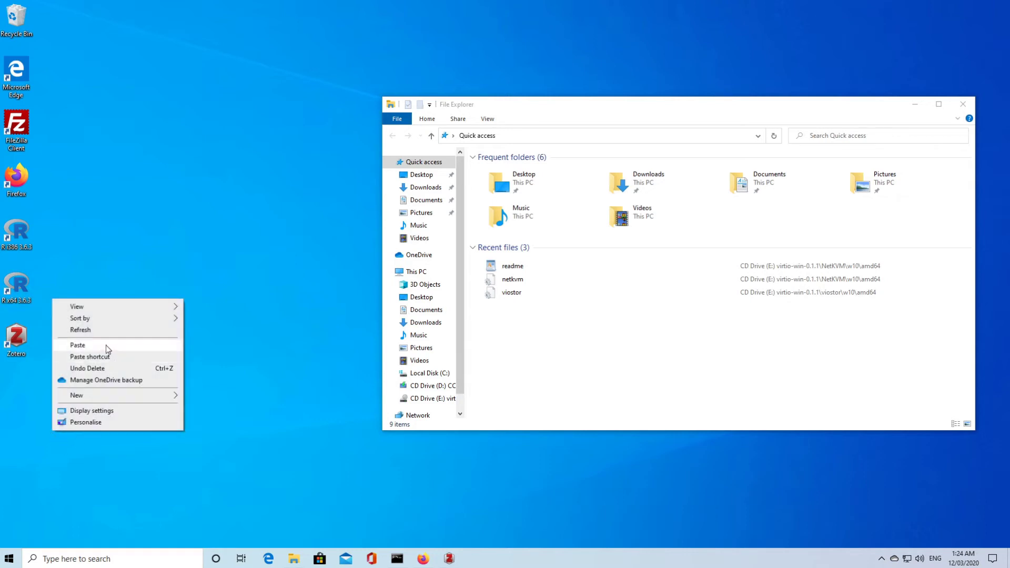
{"action": "left_click", "coordinate": [78, 345]}
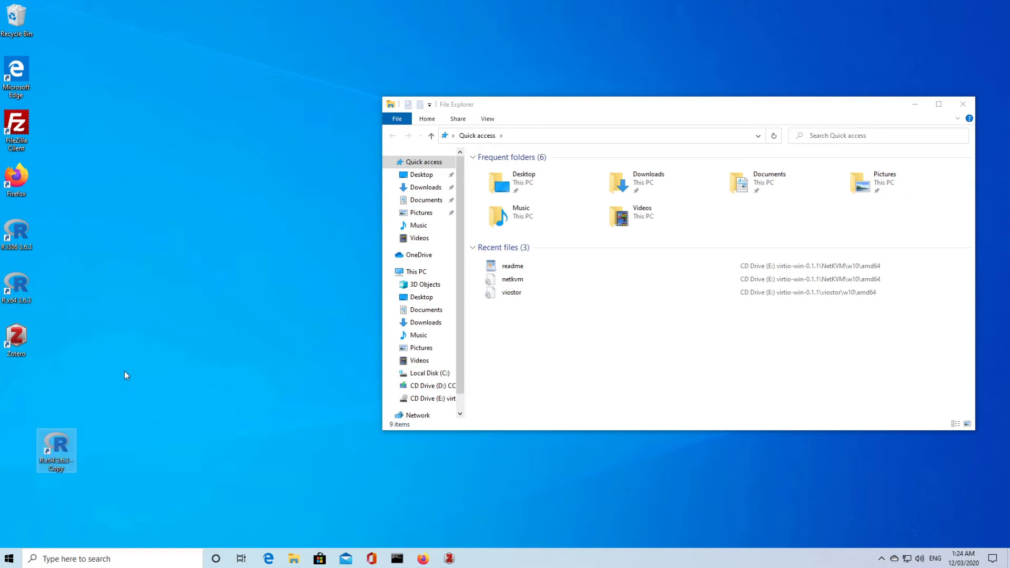
Step: Rename the copy to 'R Commander' and move it below the Zotero icon
{"action": "right_click", "coordinate": [64, 457]}
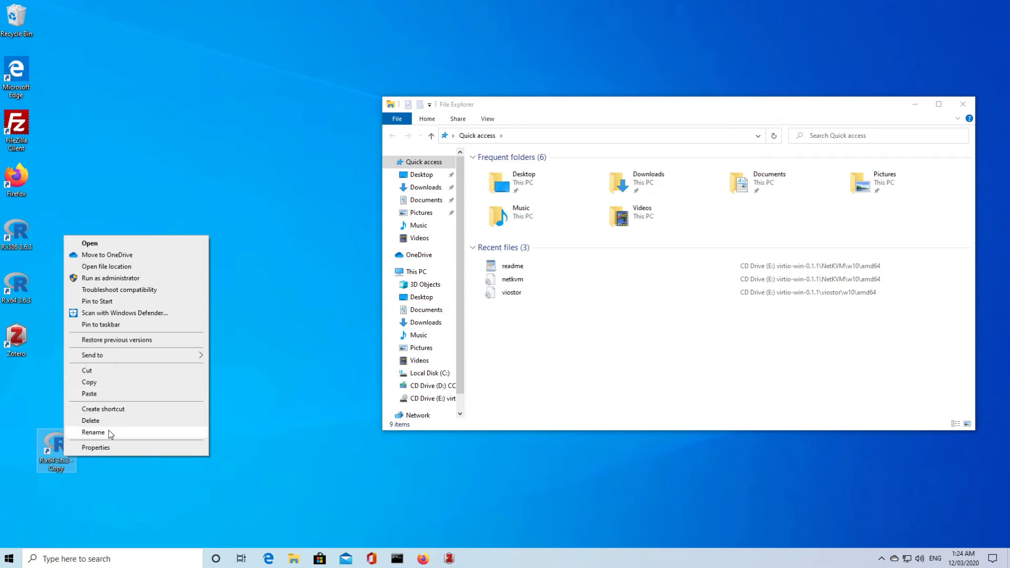
{"action": "left_click", "coordinate": [94, 432]}
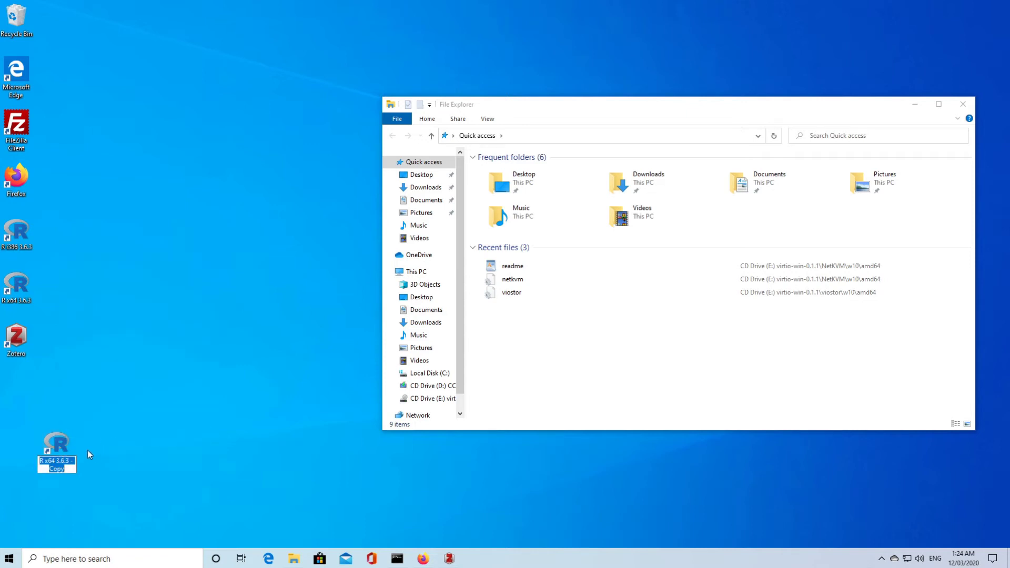
{"action": "type", "text": "R Commander"}
{"action": "key", "text": "Return"}
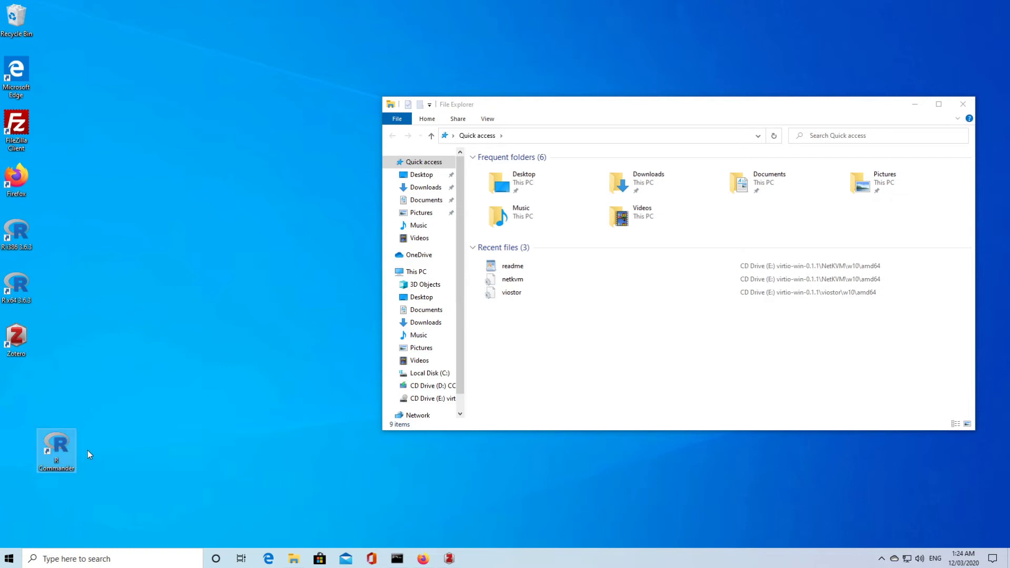
{"action": "left_click_drag", "start_coordinate": [59, 446], "coordinate": [23, 390]}
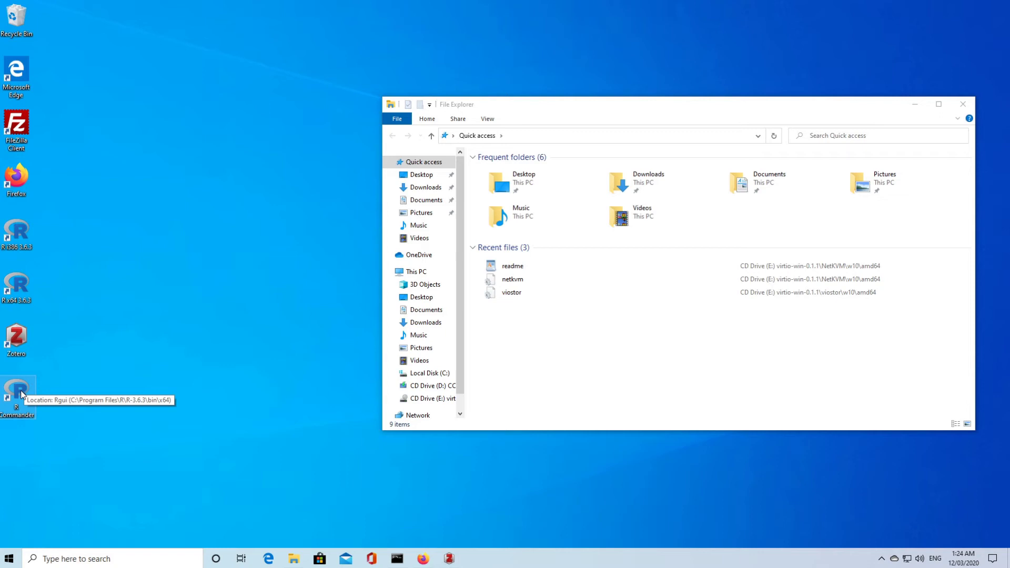
Step: In the shortcut's Properties, replace --cd-to-userdocs with --sdi in Target and bring the how-to PDF onscreen
{"action": "right_click", "coordinate": [21, 392]}
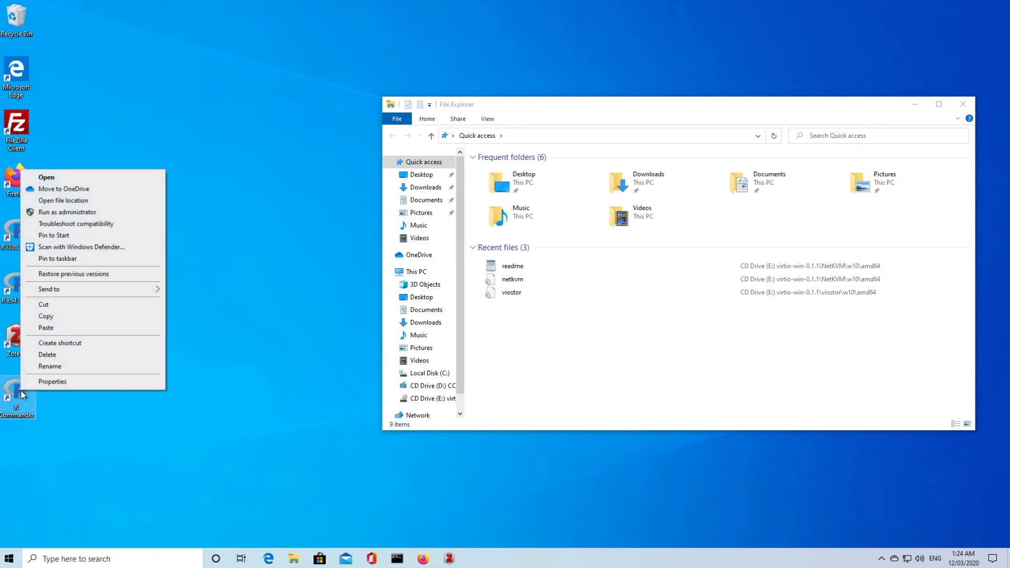
{"action": "left_click", "coordinate": [117, 386]}
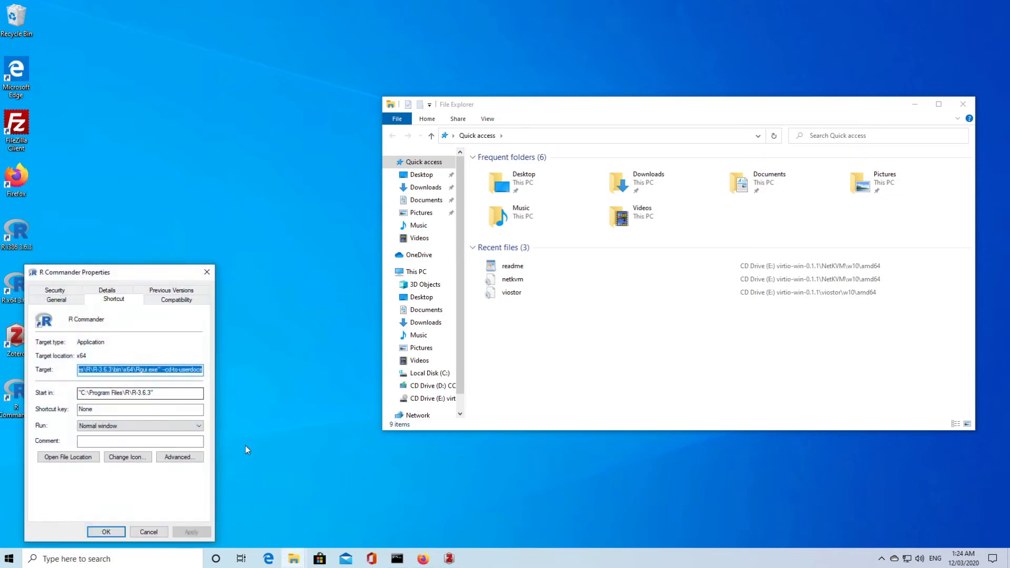
{"action": "left_click", "coordinate": [162, 371]}
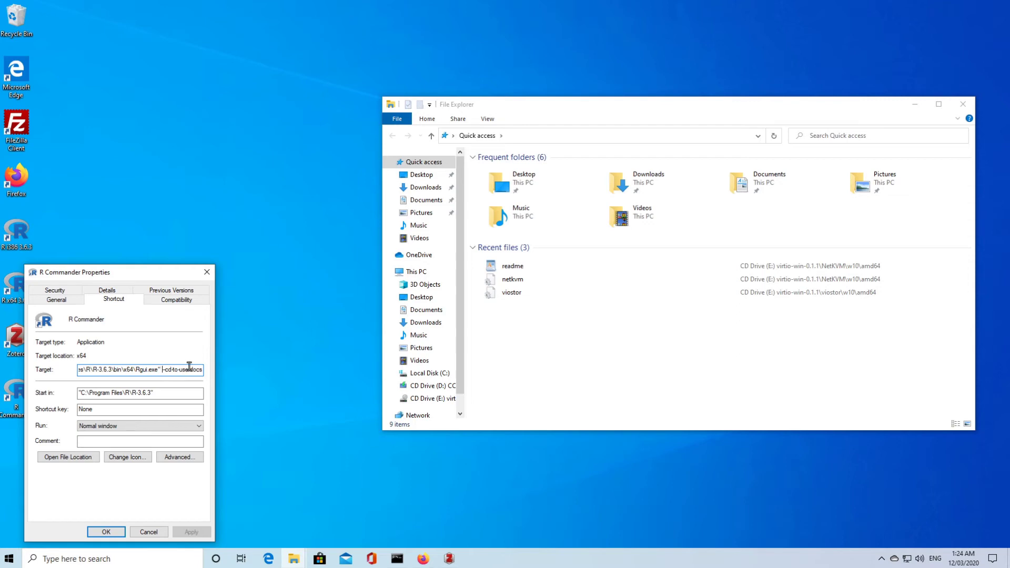
{"action": "key", "text": "shift+Right"}
{"action": "key", "text": "shift+Right"}
{"action": "key", "text": "shift+Right"}
{"action": "key", "text": "shift+Right"}
{"action": "key", "text": "shift+Right"}
{"action": "key", "text": "shift+Right"}
{"action": "key", "text": "shift+Right"}
{"action": "key", "text": "shift+Right"}
{"action": "key", "text": "shift+Right"}
{"action": "key", "text": "shift+Right"}
{"action": "key", "text": "shift+Right"}
{"action": "key", "text": "shift+Right"}
{"action": "key", "text": "shift+Right"}
{"action": "key", "text": "shift+Right"}
{"action": "key", "text": "shift+Right"}
{"action": "key", "text": "shift+Right"}
{"action": "type", "text": "--sdi"}
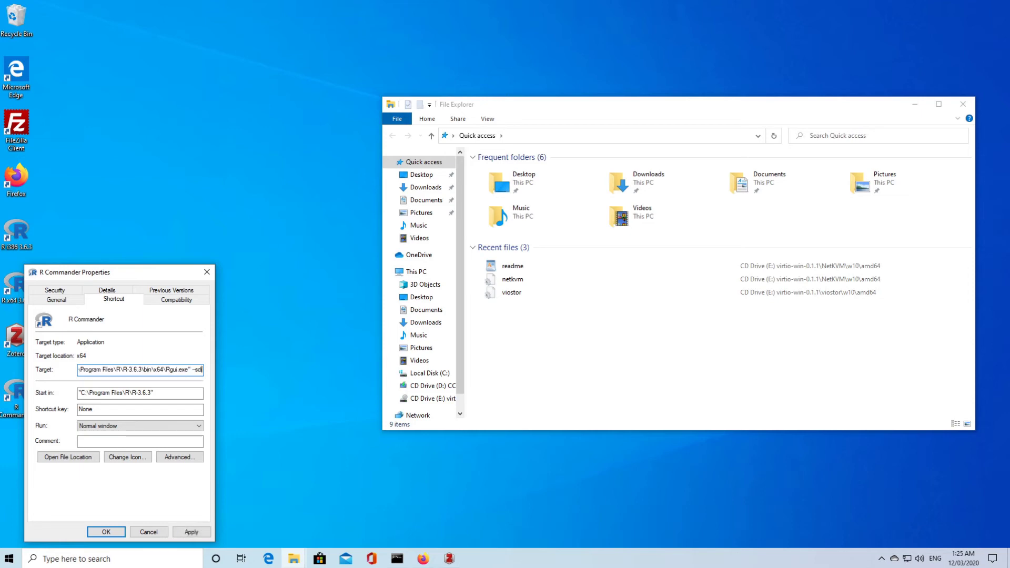
{"action": "type", "text": "i"}
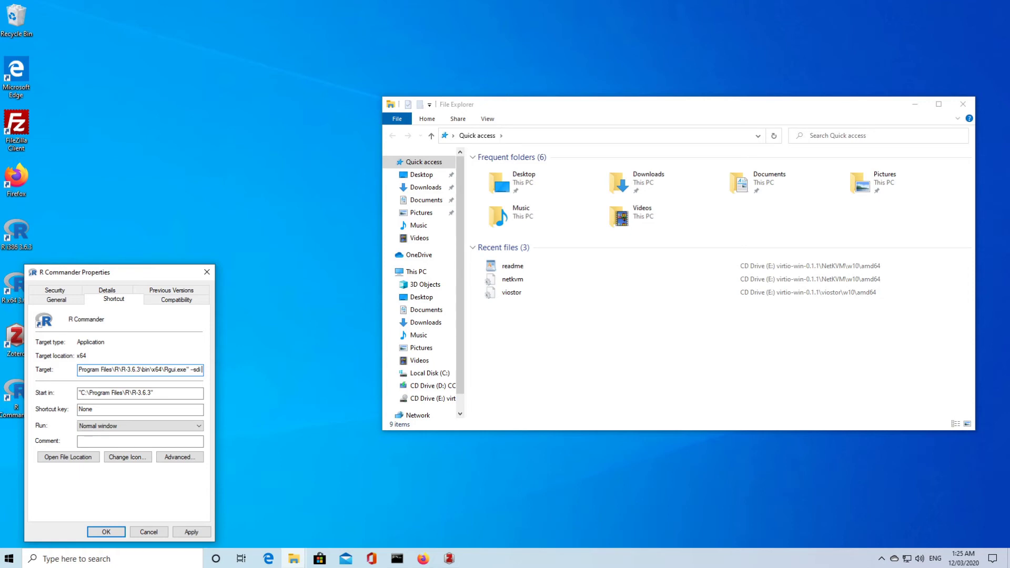
{"action": "left_click_drag", "start_coordinate": [1009, 89], "coordinate": [820, 26]}
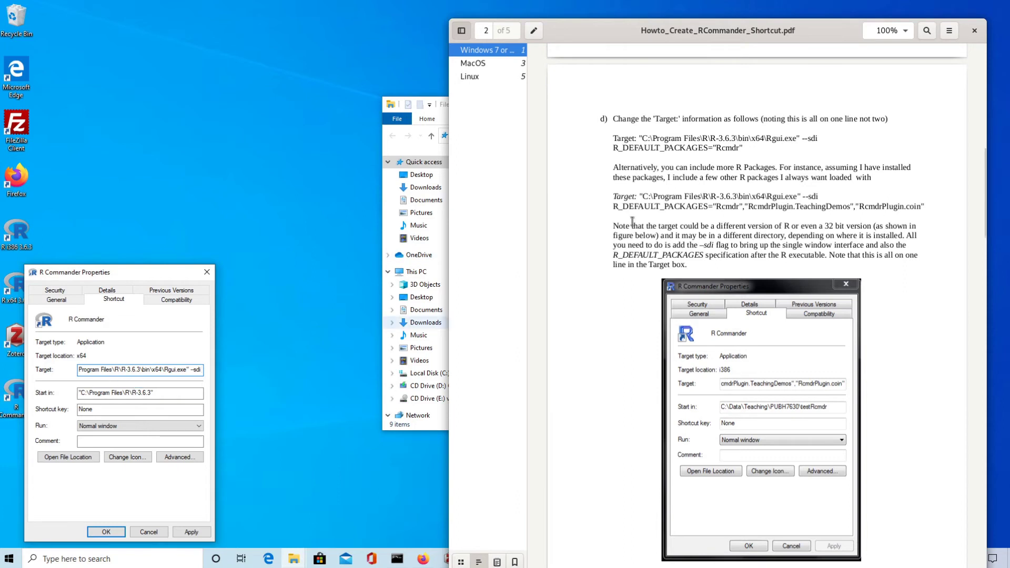
Step: Select and copy R_DEFAULT_PACKAGES="Rcmdr" from the how-to PDF, then return to the shortcut's Target field
{"action": "left_click_drag", "start_coordinate": [613, 148], "coordinate": [745, 148]}
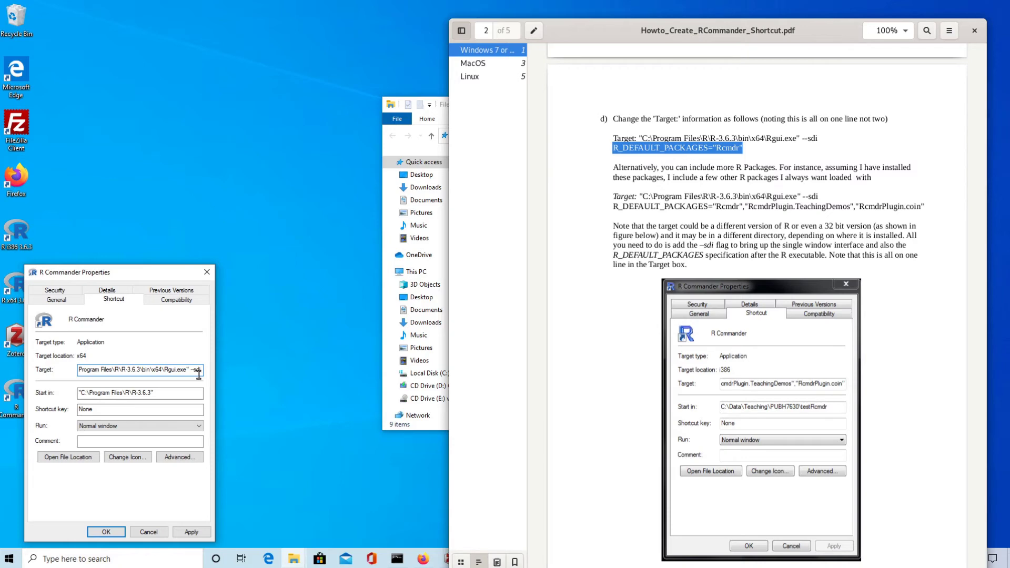
{"action": "left_click", "coordinate": [621, 147]}
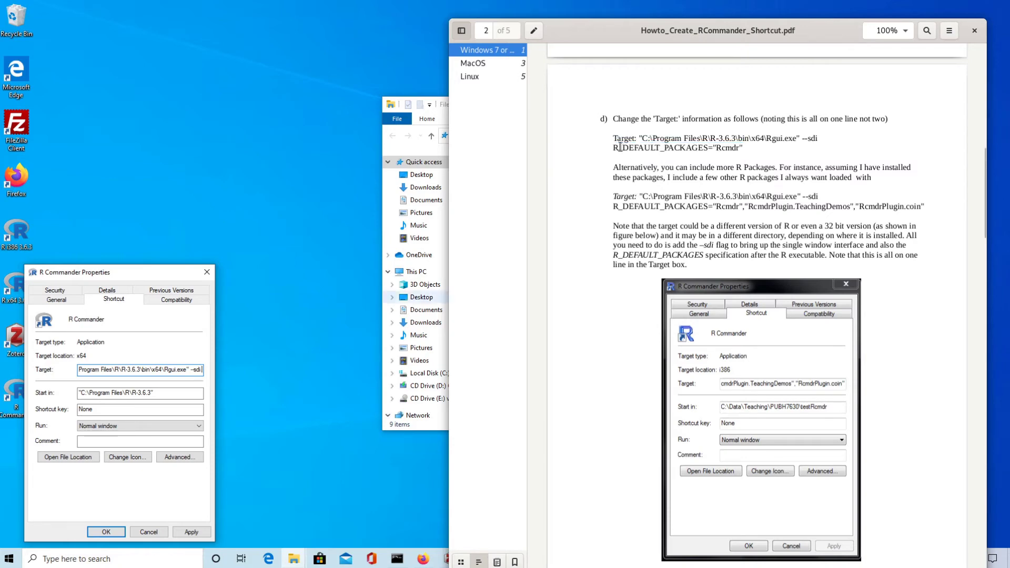
{"action": "left_click_drag", "start_coordinate": [614, 148], "coordinate": [742, 151]}
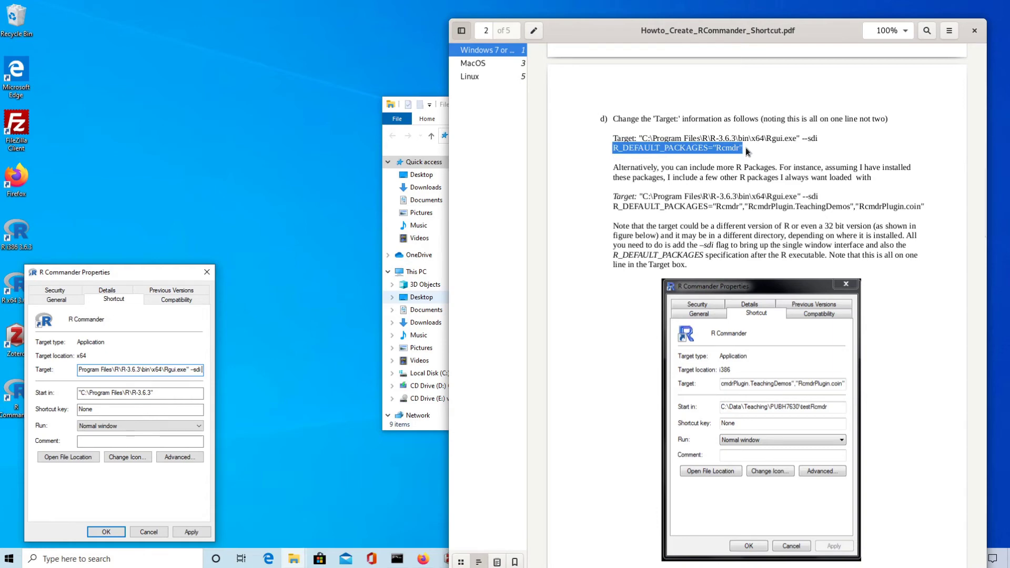
{"action": "left_click", "coordinate": [201, 370]}
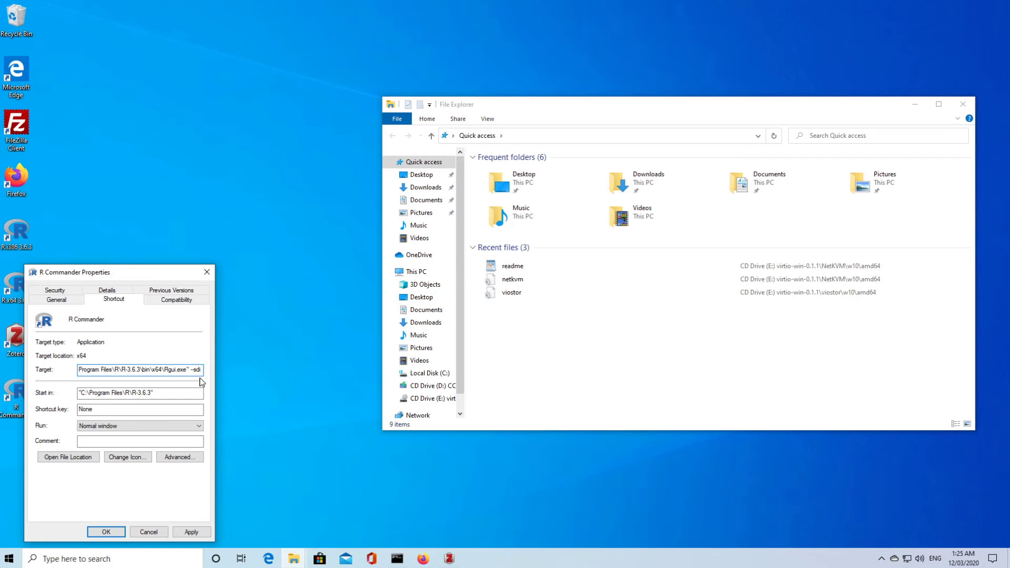
Step: Paste R_DEFAULT_PACKAGES="Rcmdr" after --sdi in Target and clear the old Program Files start-in path
{"action": "key", "text": "ctrl+v"}
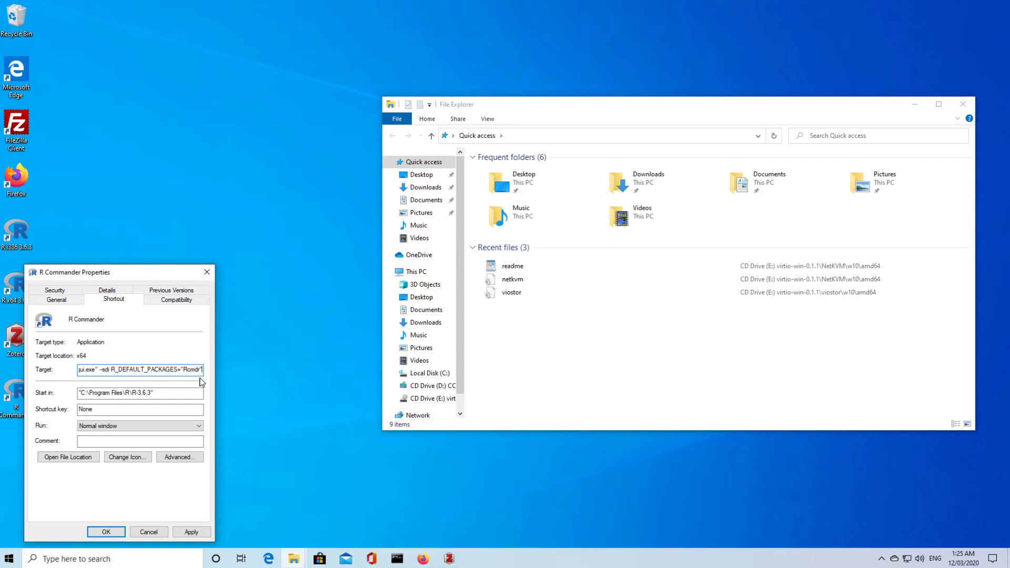
{"action": "left_click", "coordinate": [149, 392]}
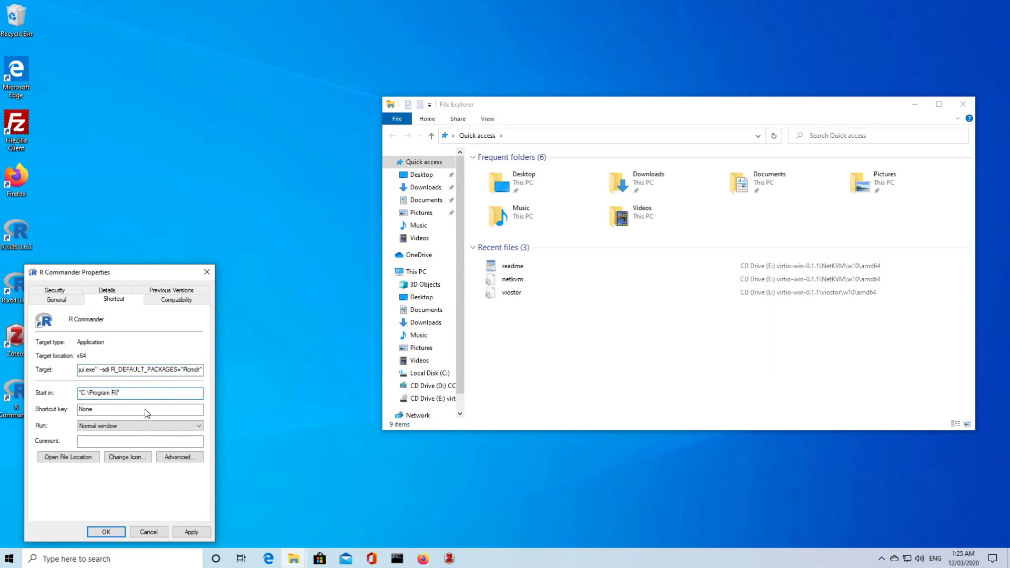
{"action": "key", "text": "BackSpace"}
{"action": "key", "text": "BackSpace"}
{"action": "key", "text": "BackSpace"}
{"action": "key", "text": "BackSpace"}
{"action": "key", "text": "BackSpace"}
{"action": "key", "text": "BackSpace"}
{"action": "key", "text": "BackSpace"}
{"action": "key", "text": "BackSpace"}
{"action": "key", "text": "BackSpace"}
{"action": "key", "text": "BackSpace"}
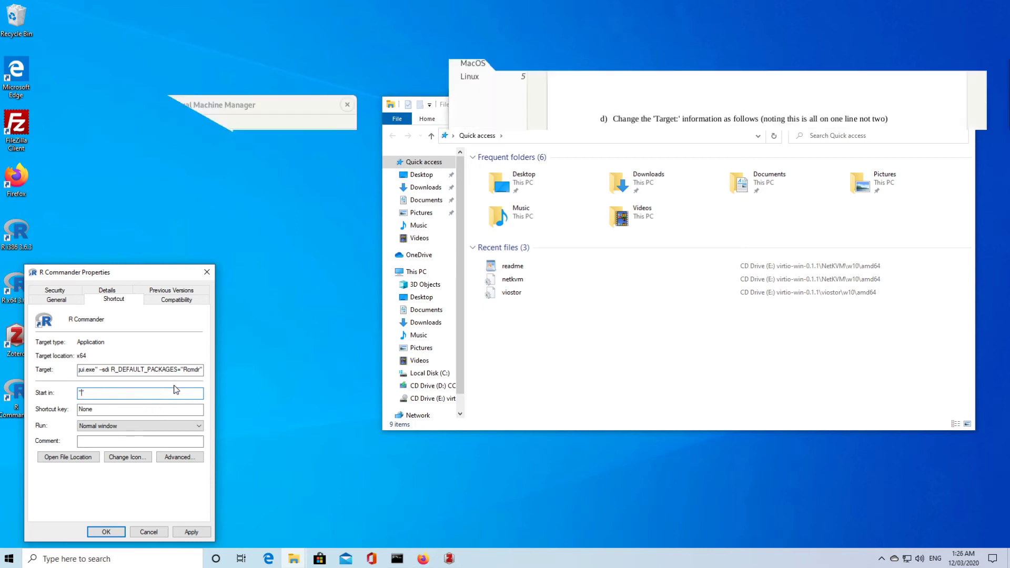
Step: Browse Explorer to C:\Users\<user>\Documents and copy that folder path as text
{"action": "left_click", "coordinate": [434, 375]}
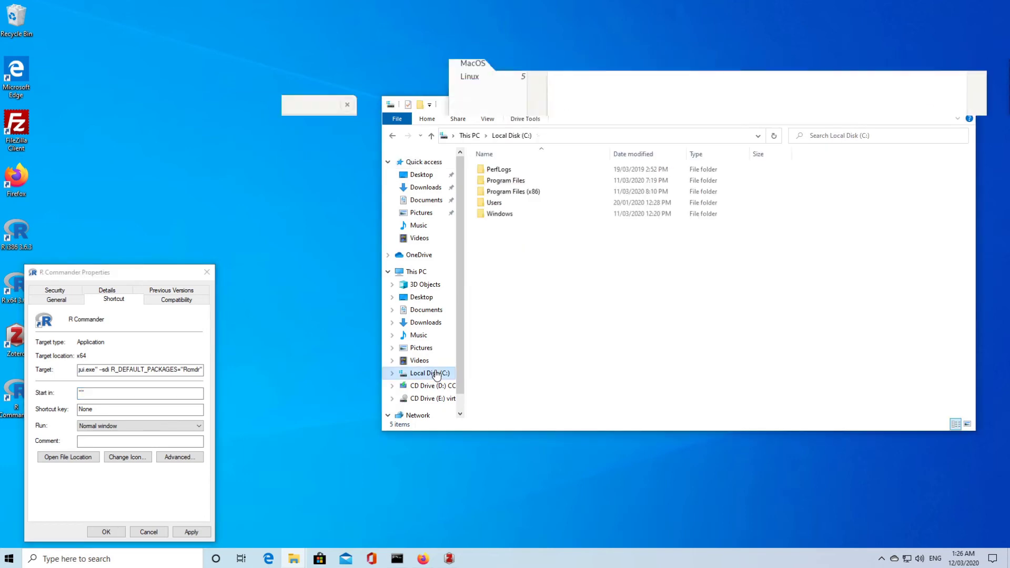
{"action": "left_click", "coordinate": [499, 203]}
{"action": "double_click", "coordinate": [499, 203]}
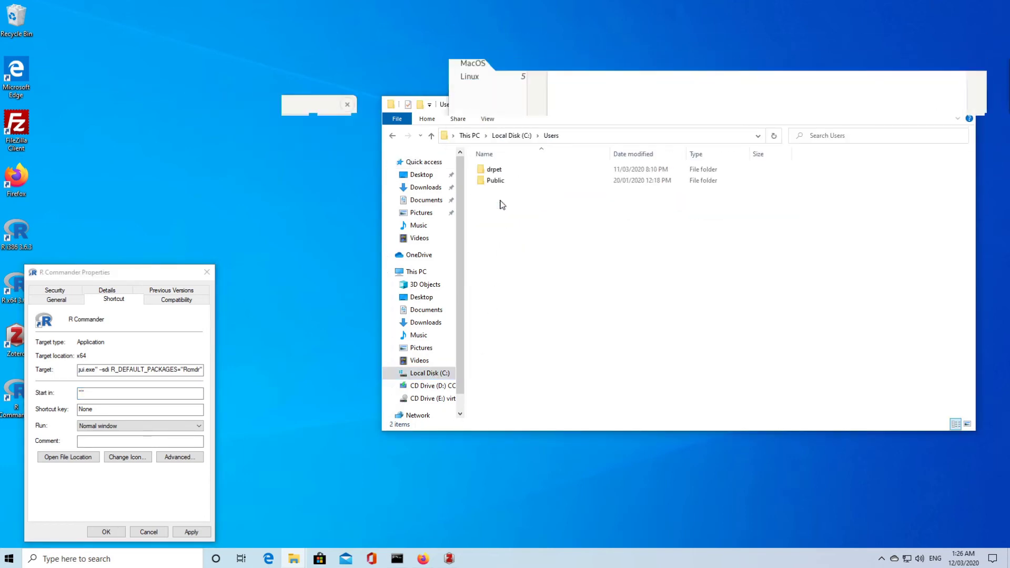
{"action": "double_click", "coordinate": [500, 170]}
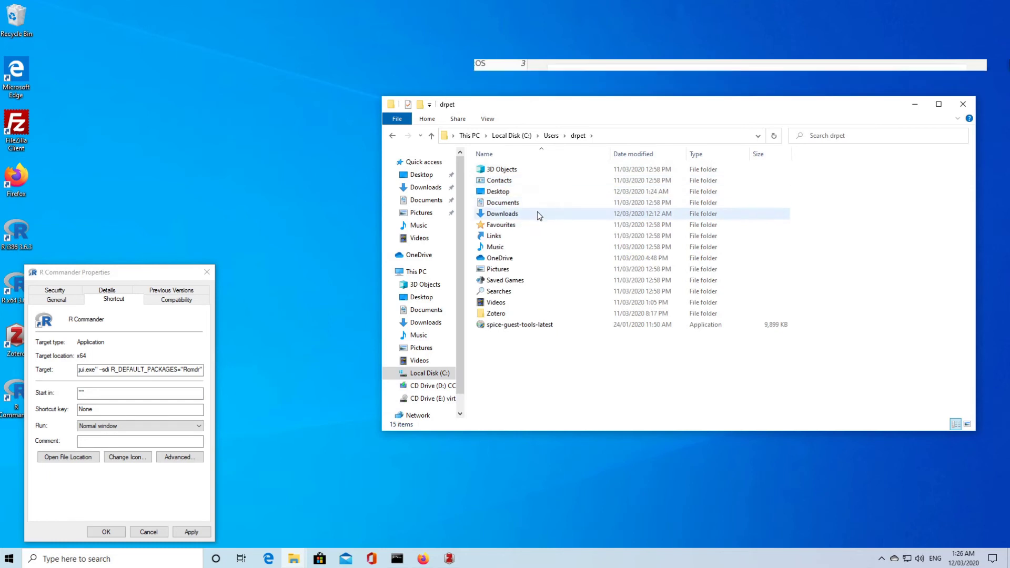
{"action": "double_click", "coordinate": [509, 203]}
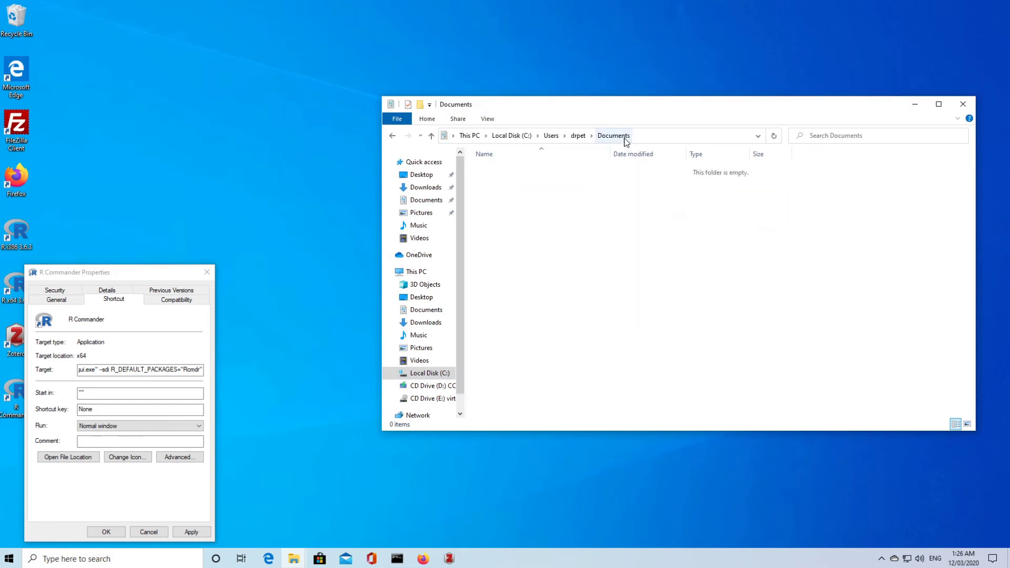
{"action": "right_click", "coordinate": [626, 139]}
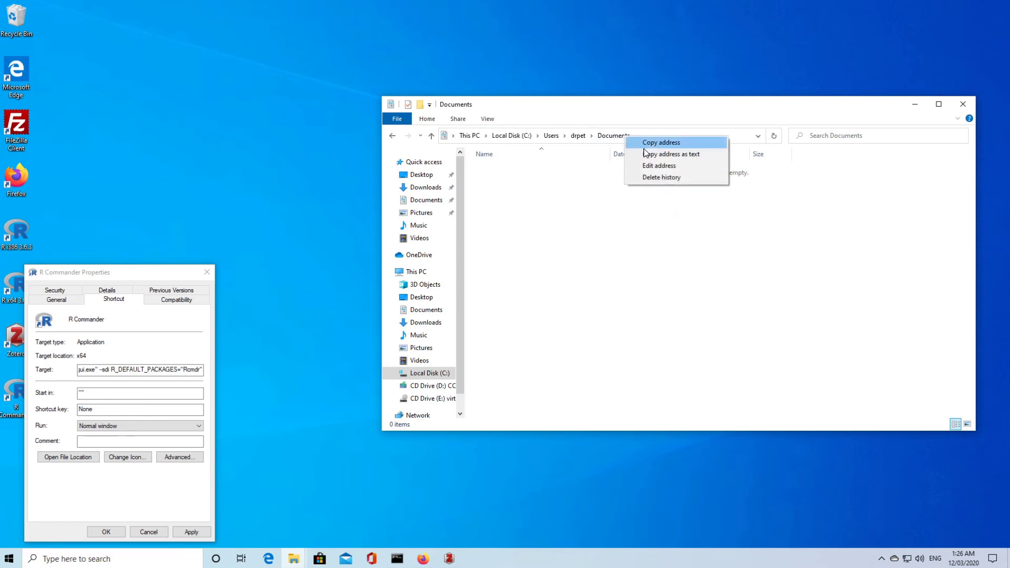
{"action": "left_click", "coordinate": [661, 154]}
Step: Put the quoted Documents path into the Start in field and apply the shortcut changes
{"action": "left_click", "coordinate": [81, 394]}
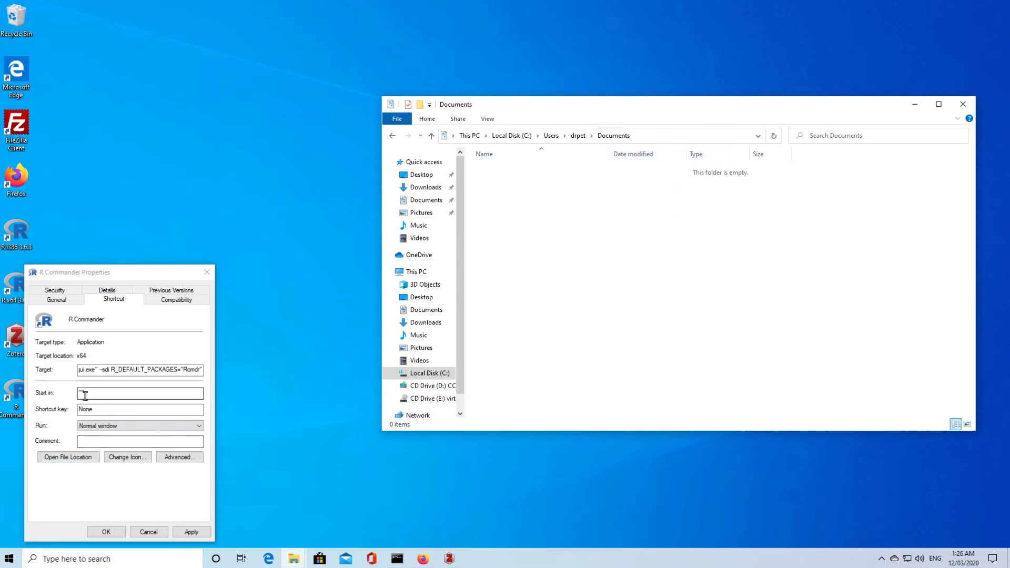
{"action": "key", "text": "BackSpace"}
{"action": "key", "text": "BackSpace"}
{"action": "left_click", "coordinate": [81, 394]}
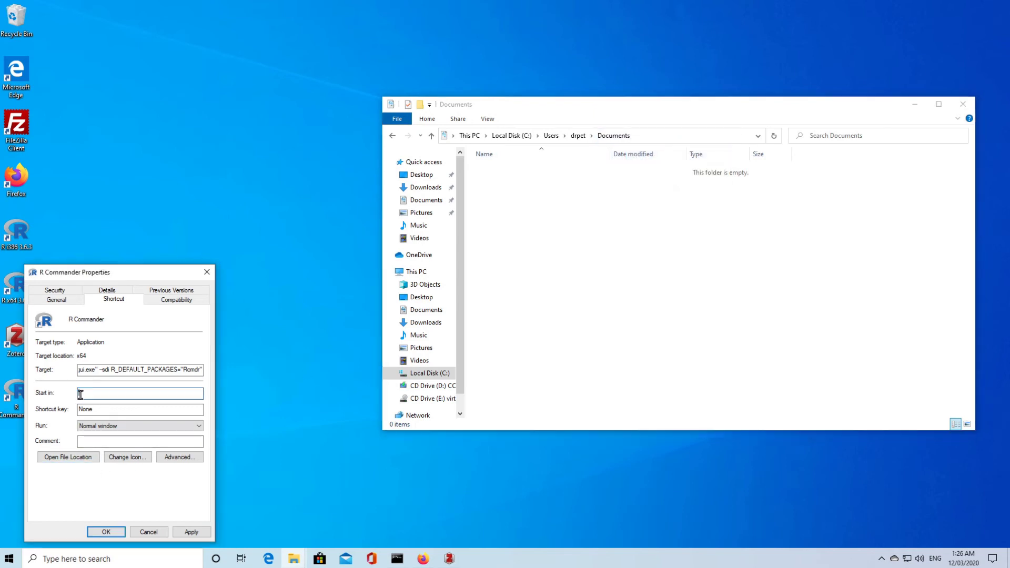
{"action": "type", "text": "\"\""}
{"action": "key", "text": "ctrl+v"}
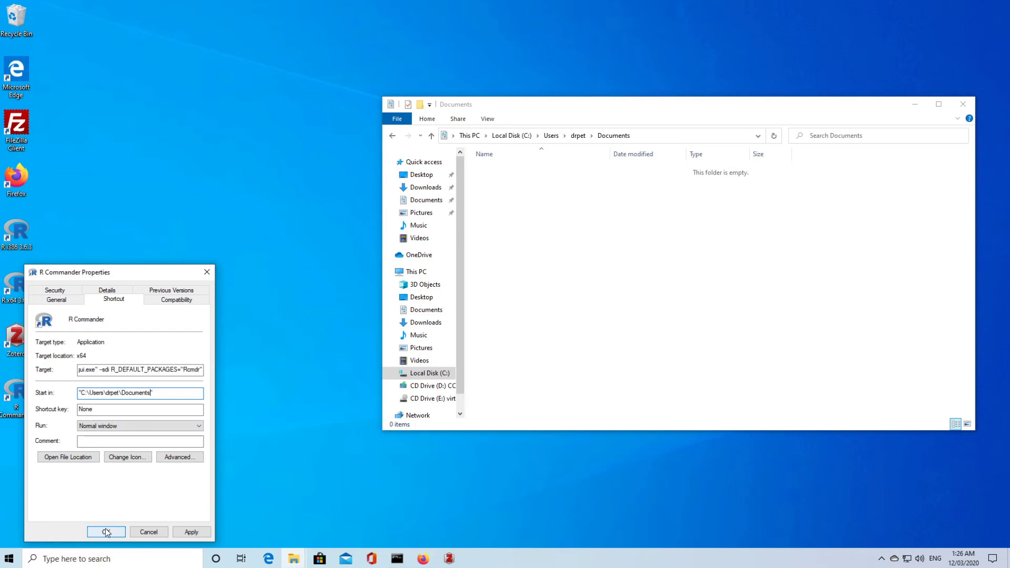
{"action": "left_click", "coordinate": [191, 532]}
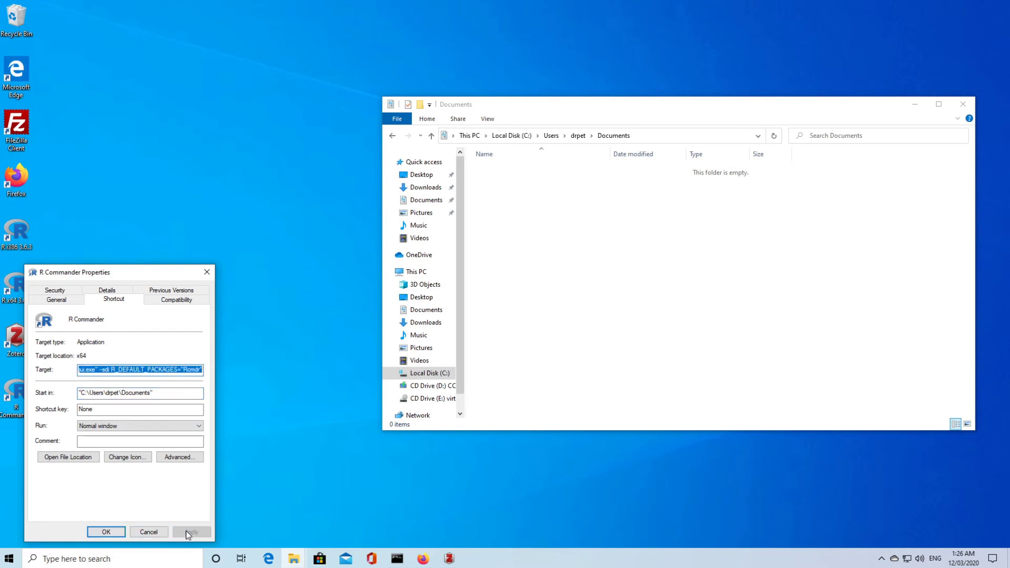
Step: Close the shortcut properties with OK and launch R Commander from its desktop icon
{"action": "left_click", "coordinate": [98, 534]}
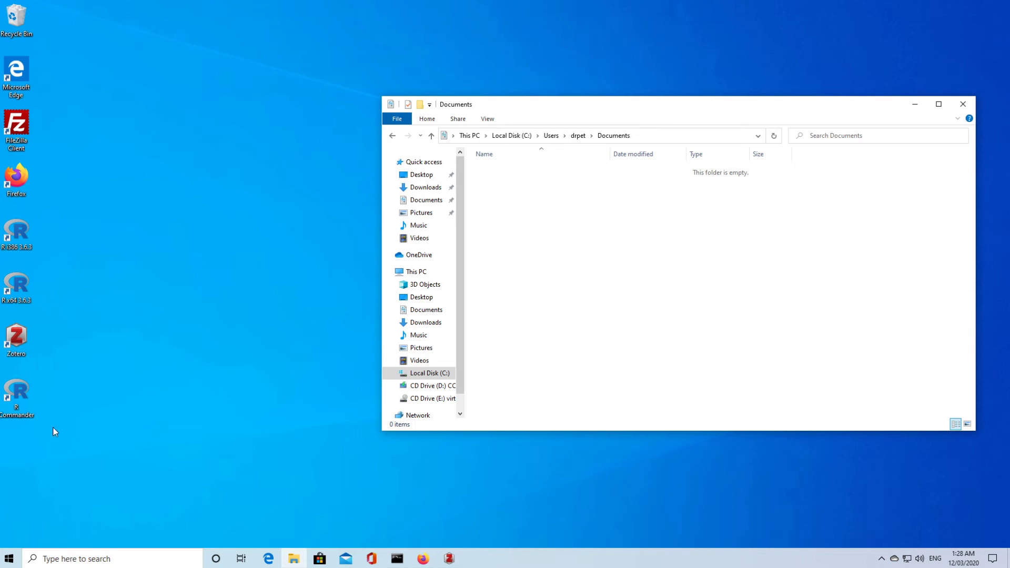
{"action": "double_click", "coordinate": [16, 398]}
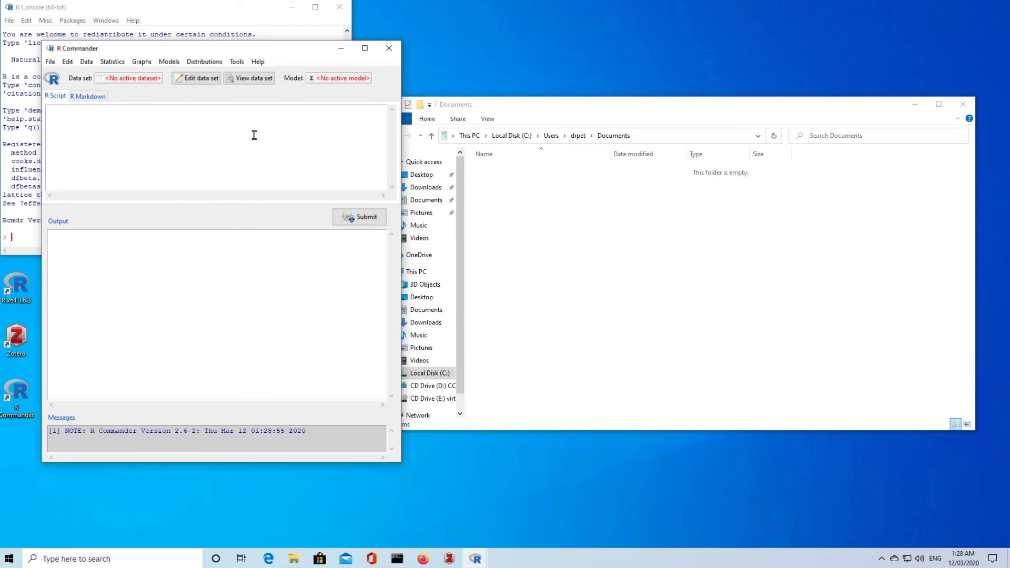
Step: Plot the normal density with mean 0 and sd 1 via Distributions > Continuous distributions > Normal distribution
{"action": "left_click", "coordinate": [210, 63]}
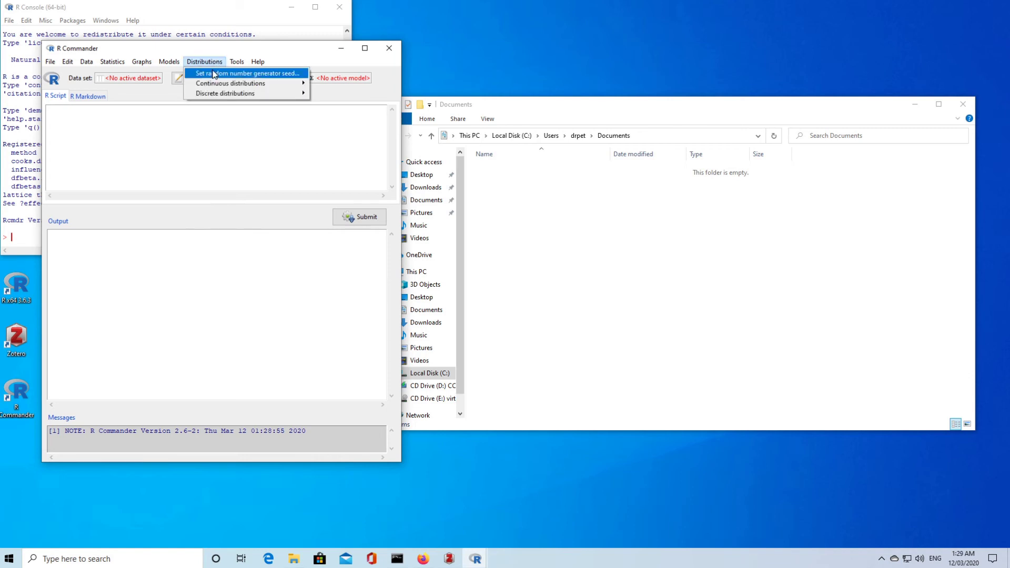
{"action": "mouse_move", "coordinate": [215, 86]}
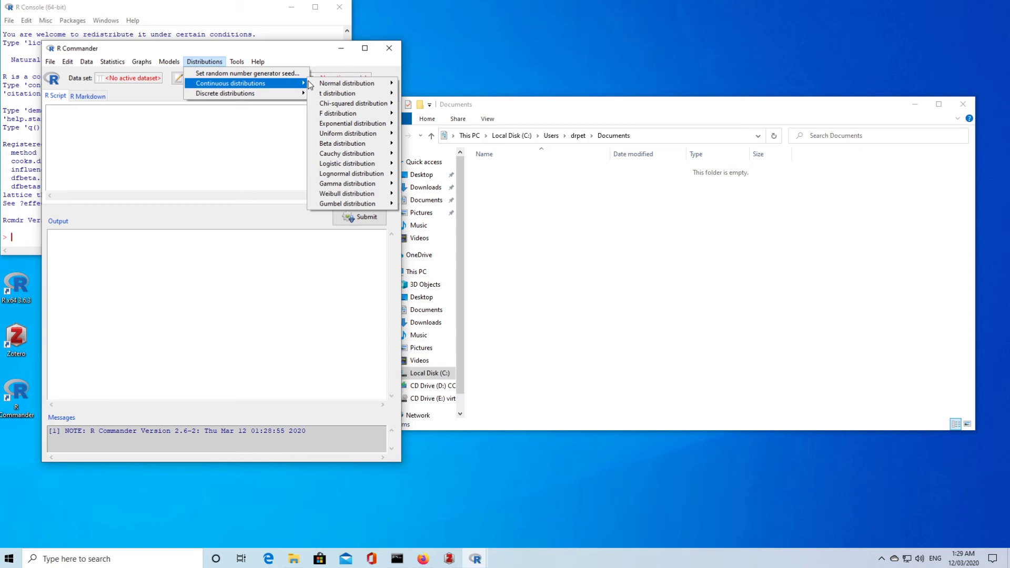
{"action": "mouse_move", "coordinate": [298, 95]}
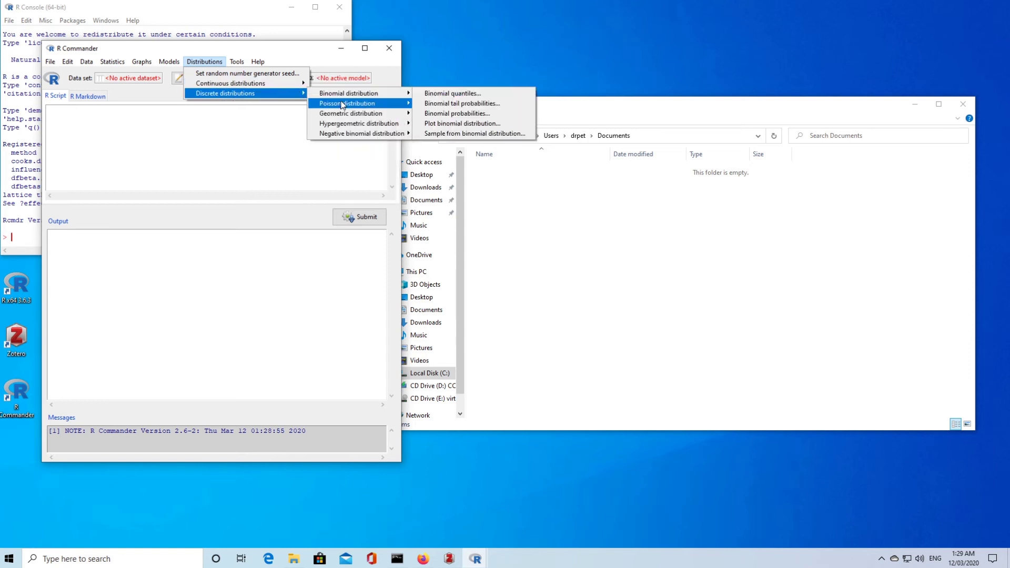
{"action": "mouse_move", "coordinate": [348, 97]}
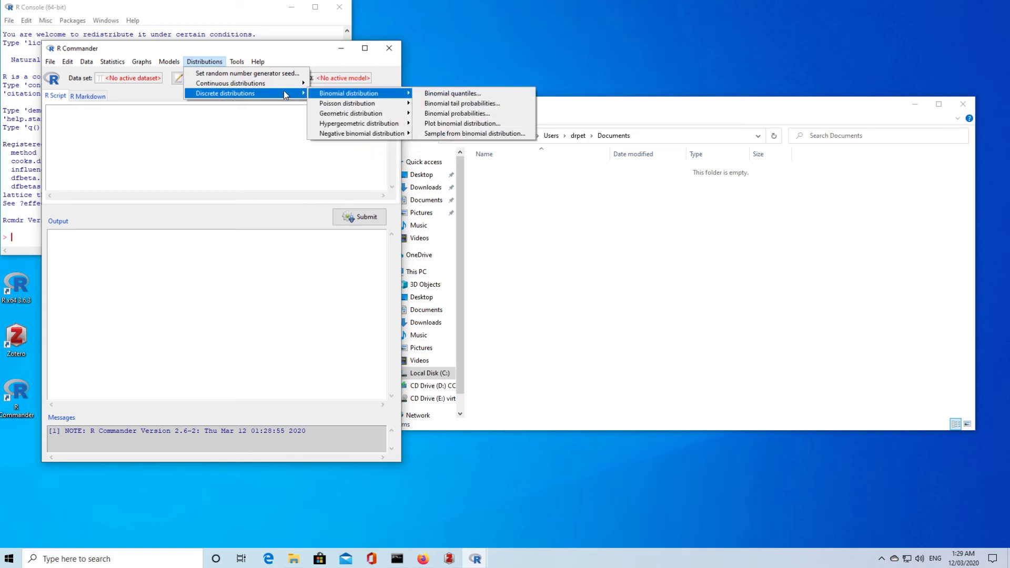
{"action": "left_click", "coordinate": [209, 63]}
{"action": "left_click", "coordinate": [209, 63]}
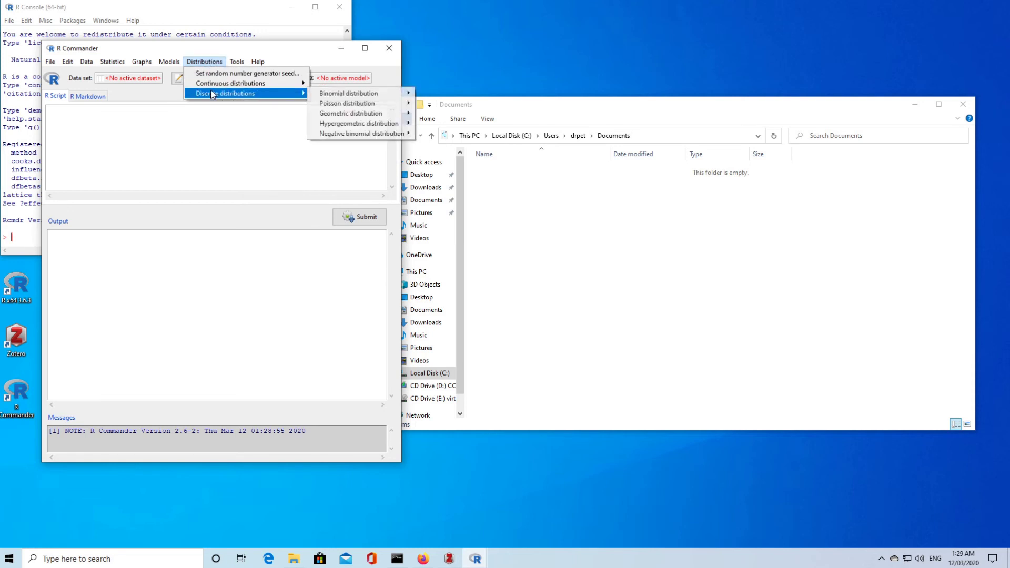
{"action": "mouse_move", "coordinate": [347, 85]}
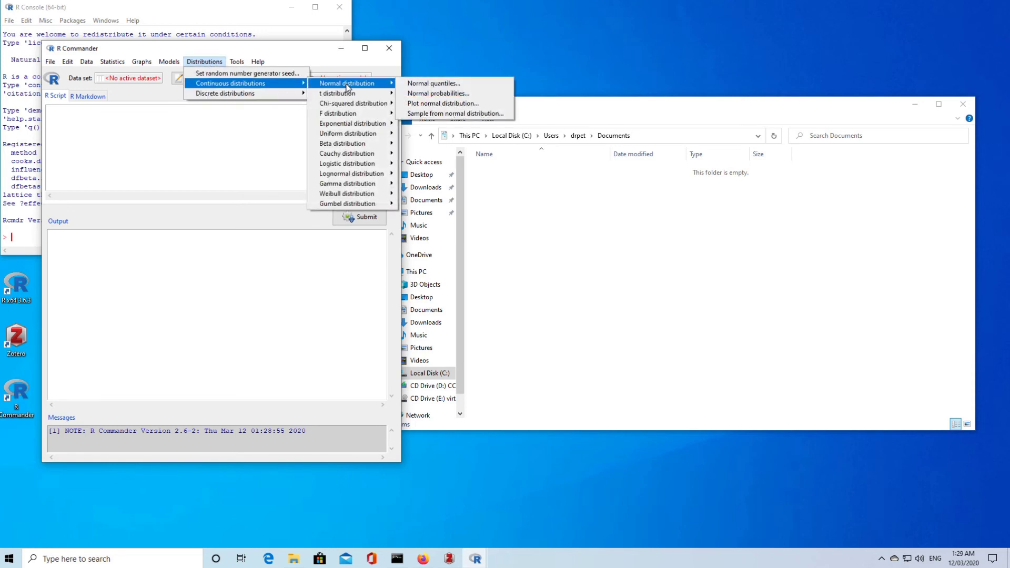
{"action": "left_click", "coordinate": [450, 105]}
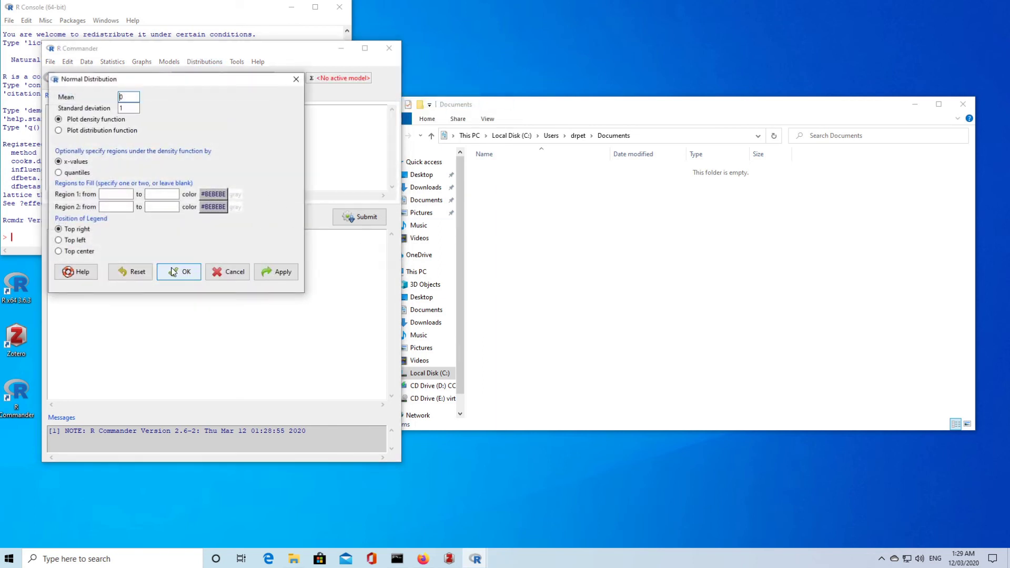
{"action": "left_click", "coordinate": [191, 274]}
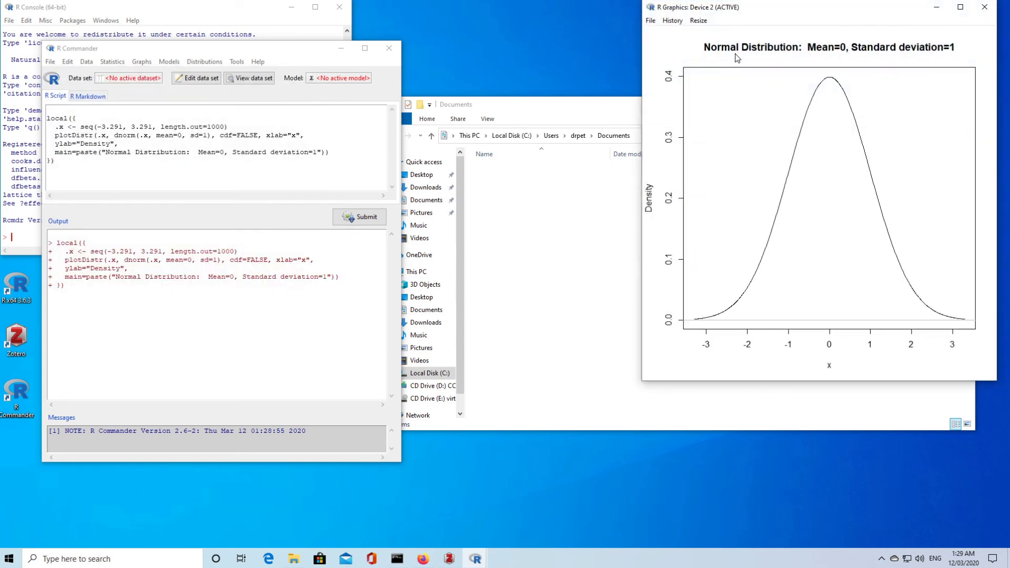
Step: Drag the density plot window leftward so it sits beside the R Commander window
{"action": "left_click_drag", "start_coordinate": [824, 15], "coordinate": [689, 21]}
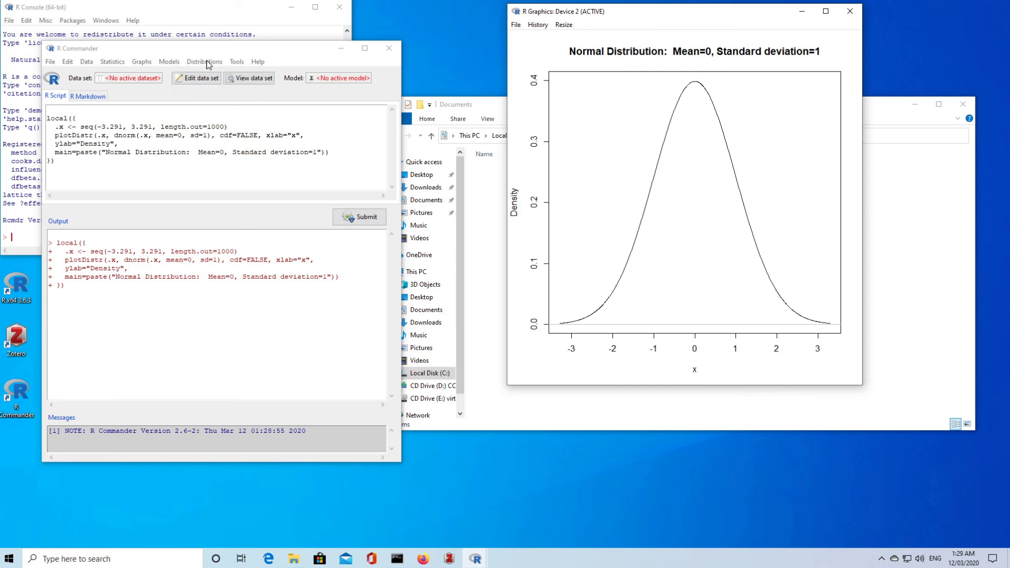
Step: Load the RcmdrPlugin.coin and RcmdrPlugin.TeachingDemos plug-ins and accept restarting the Commander
{"action": "left_click", "coordinate": [235, 62]}
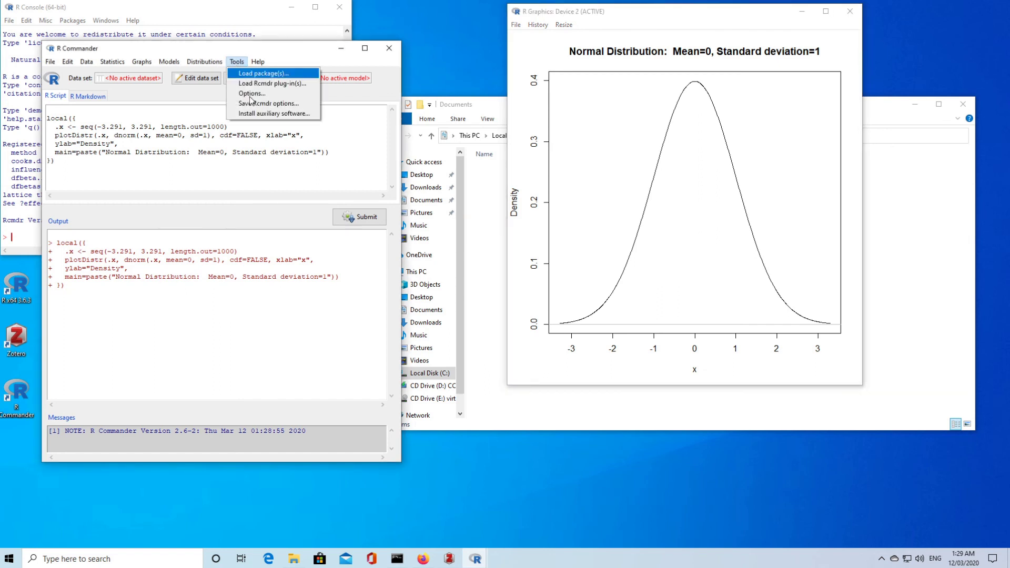
{"action": "left_click", "coordinate": [253, 83]}
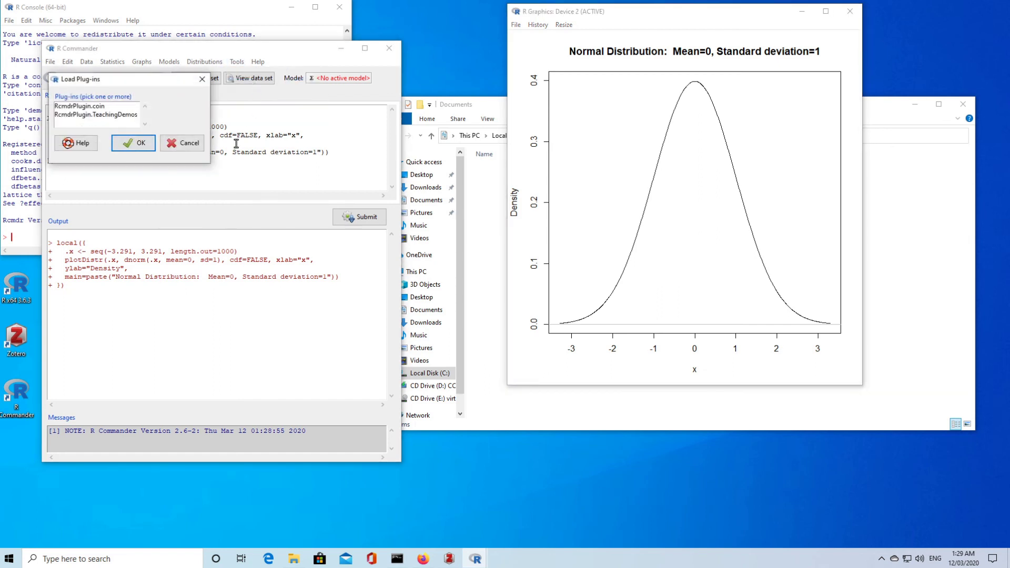
{"action": "left_click", "coordinate": [108, 107]}
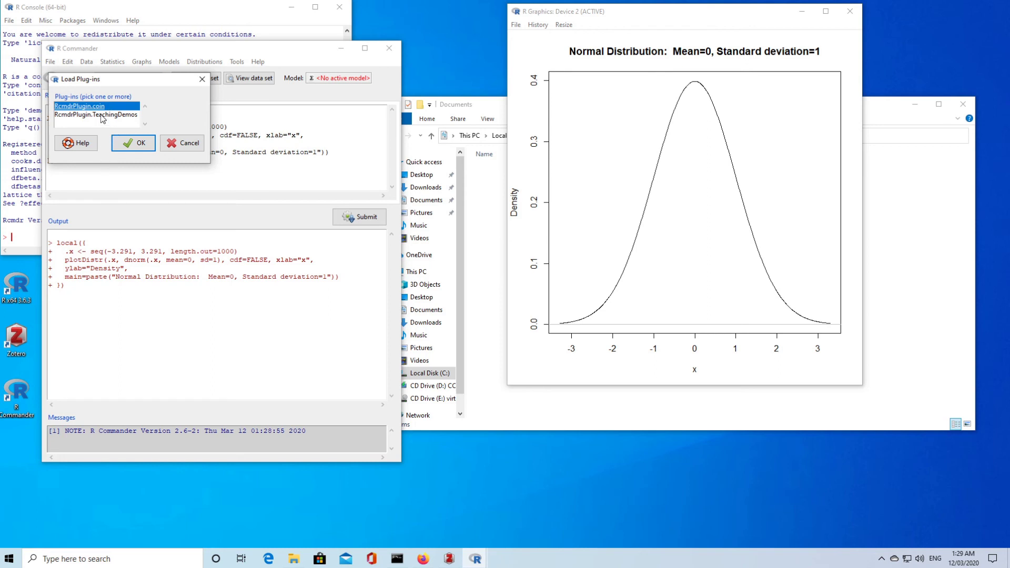
{"action": "left_click", "coordinate": [103, 116]}
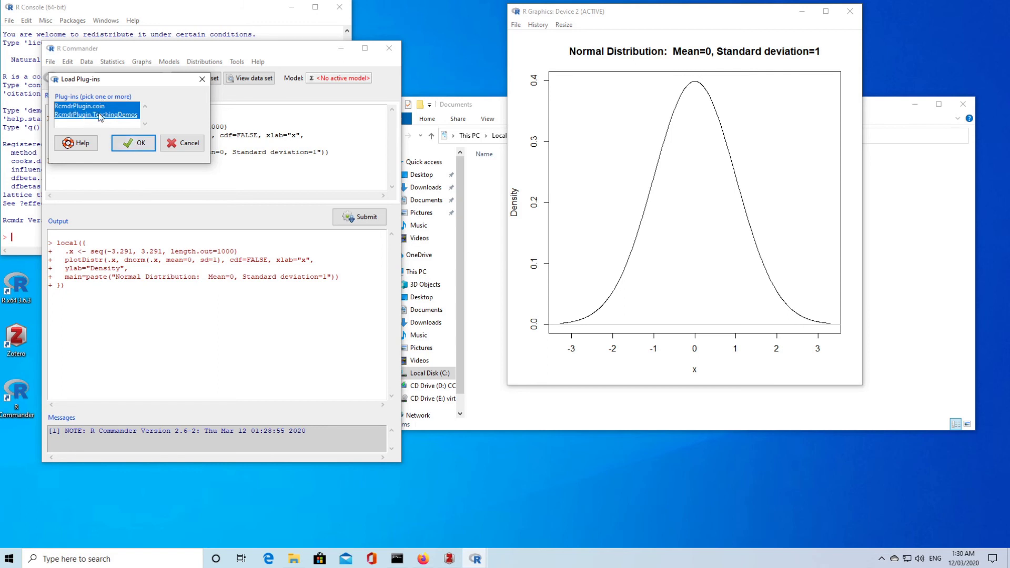
{"action": "left_click", "coordinate": [127, 144]}
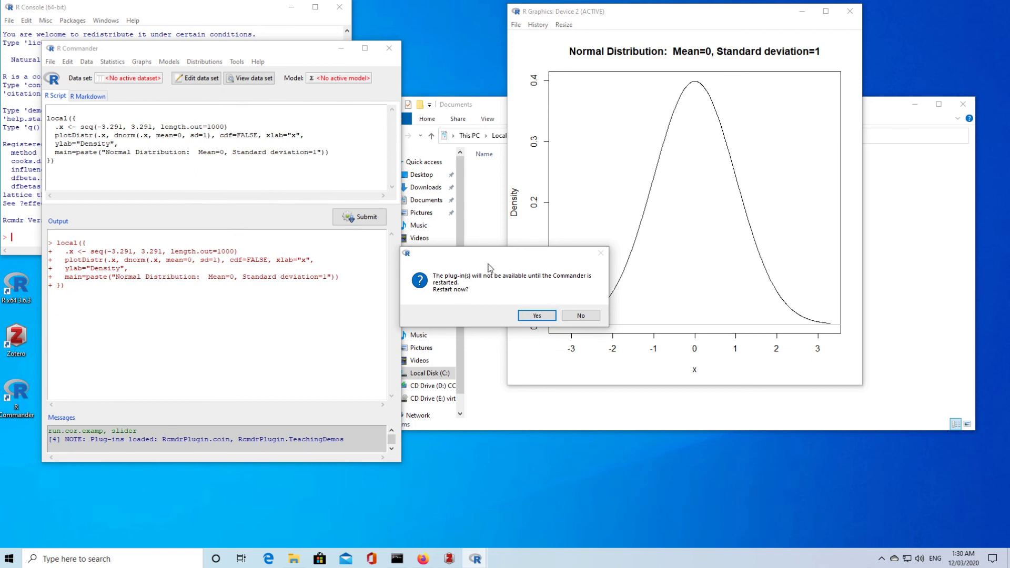
{"action": "left_click", "coordinate": [537, 316]}
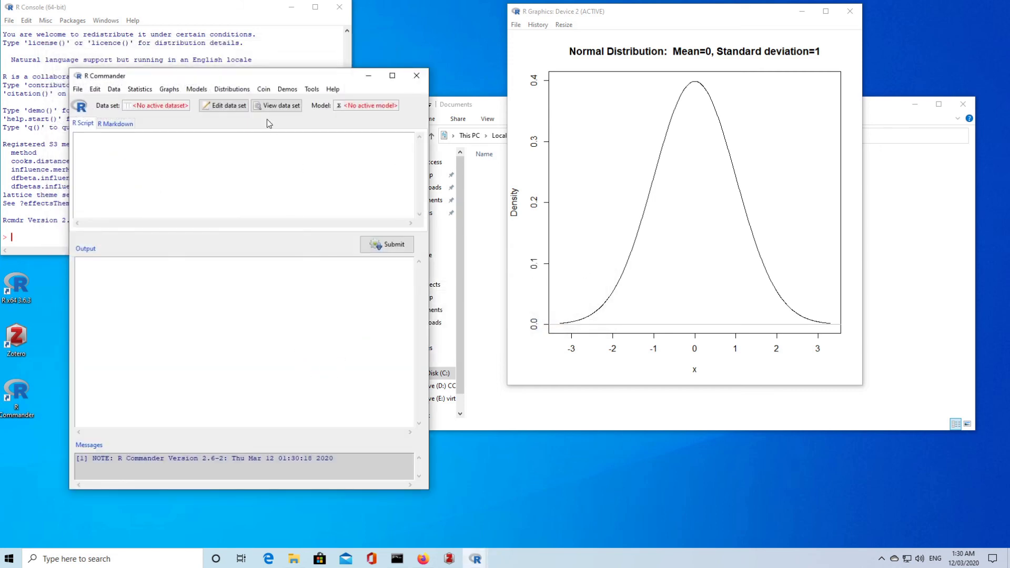
Step: Browse the Coin and Demos menus newly added to R Commander by the plug-ins
{"action": "left_click", "coordinate": [294, 92]}
{"action": "mouse_move", "coordinate": [264, 89]}
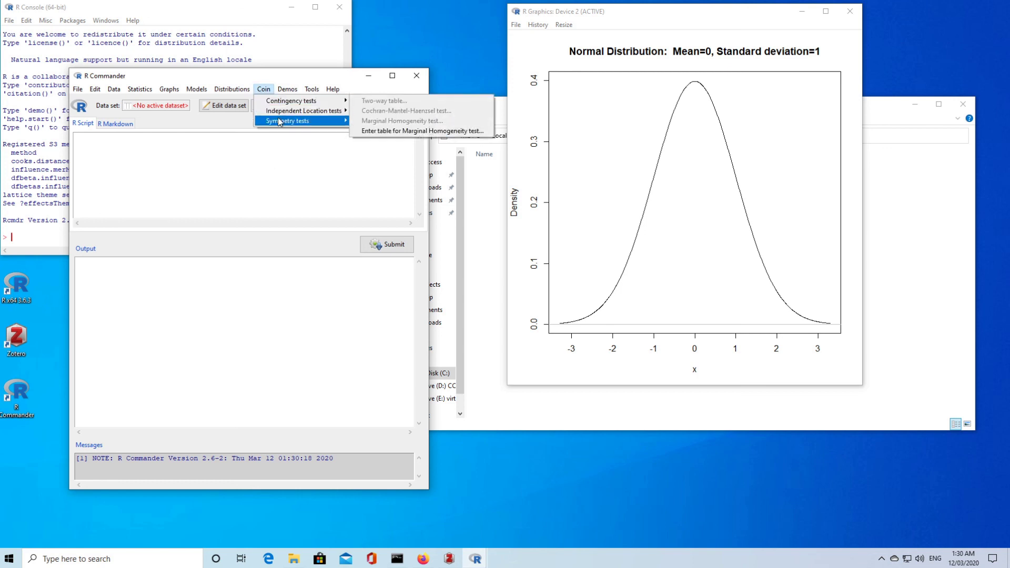
{"action": "mouse_move", "coordinate": [280, 124]}
{"action": "mouse_move", "coordinate": [288, 89]}
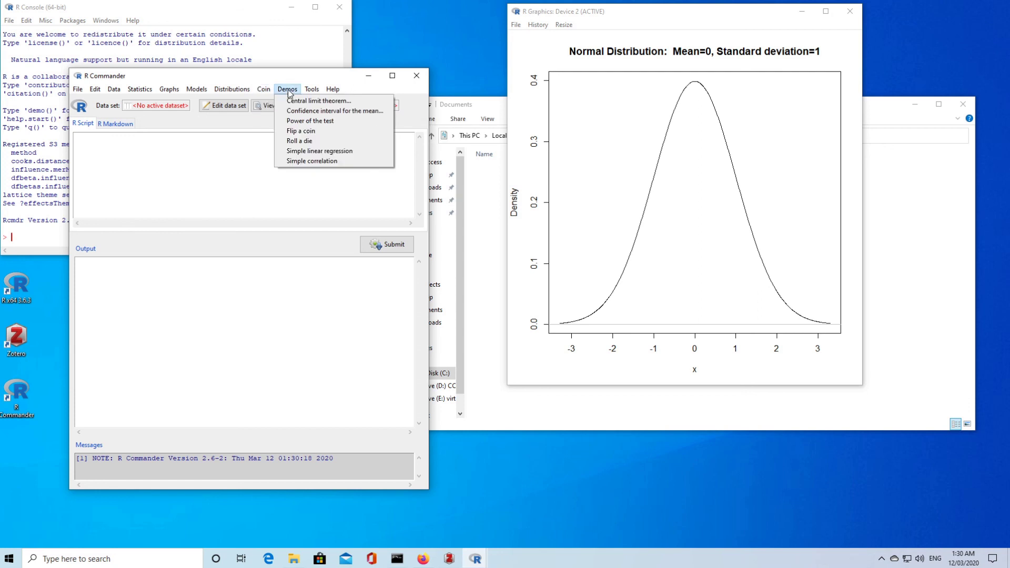
Step: Run the regression demo with points near (7.8,6.7), (4.4,5.5), (3.7,3.9), (1.3,1.9), then end entry
{"action": "left_click", "coordinate": [322, 152]}
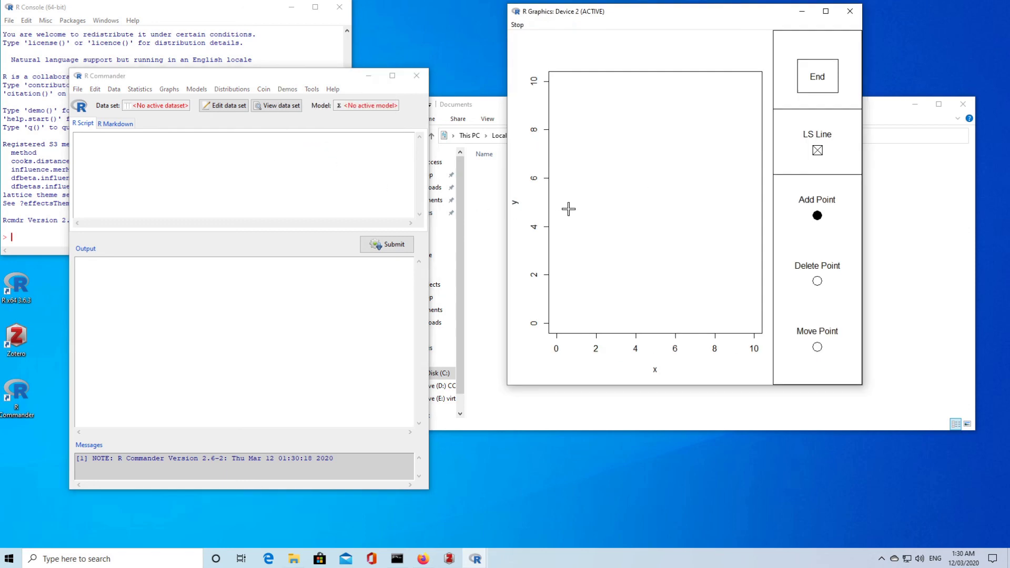
{"action": "left_click", "coordinate": [712, 162]}
{"action": "left_click", "coordinate": [642, 191]}
{"action": "left_click", "coordinate": [630, 230]}
{"action": "left_click", "coordinate": [583, 278]}
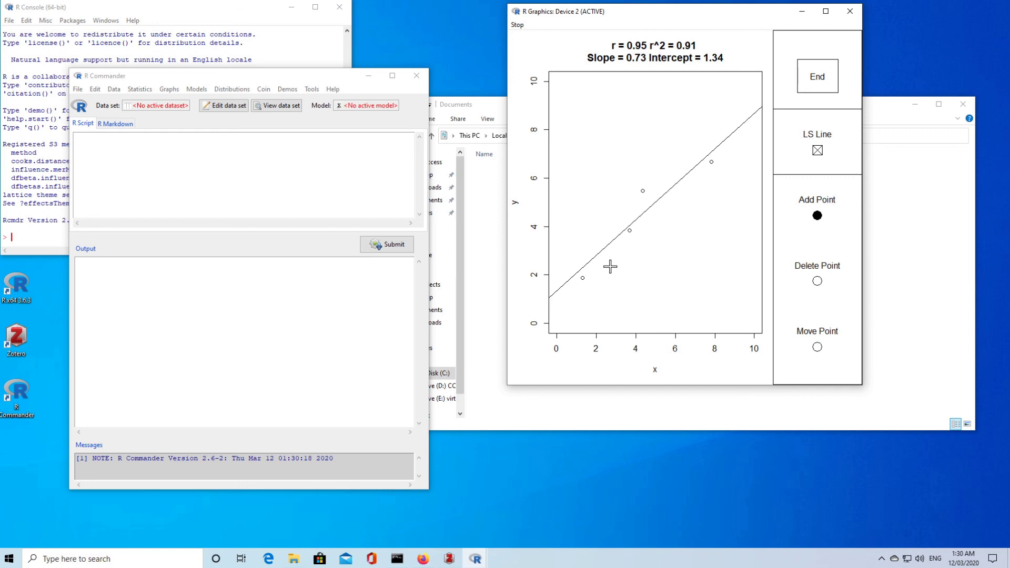
{"action": "left_click", "coordinate": [817, 88]}
Step: Exit from both Commander and R via File > Exit and confirm with OK
{"action": "left_click", "coordinate": [78, 90]}
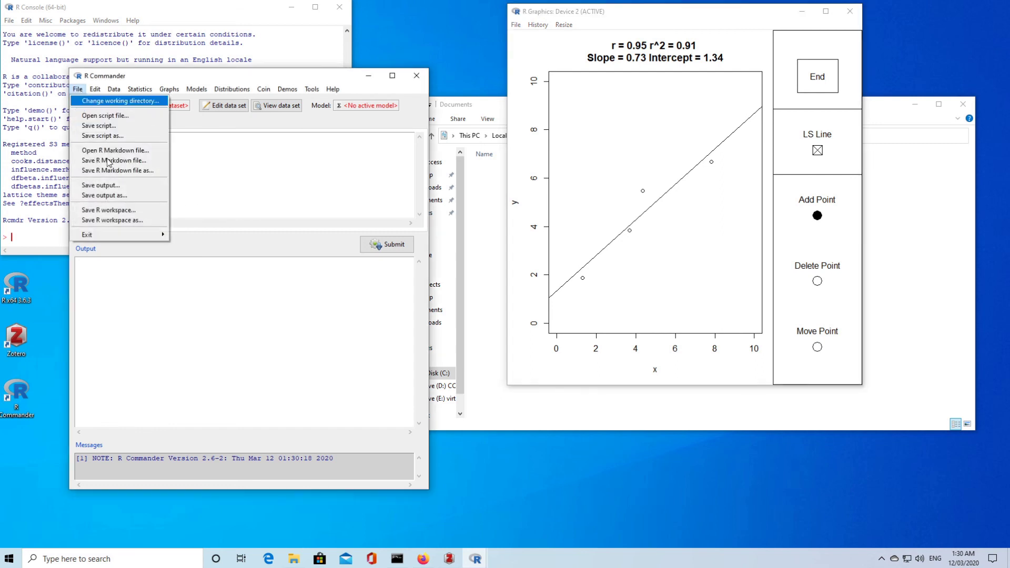
{"action": "mouse_move", "coordinate": [126, 240]}
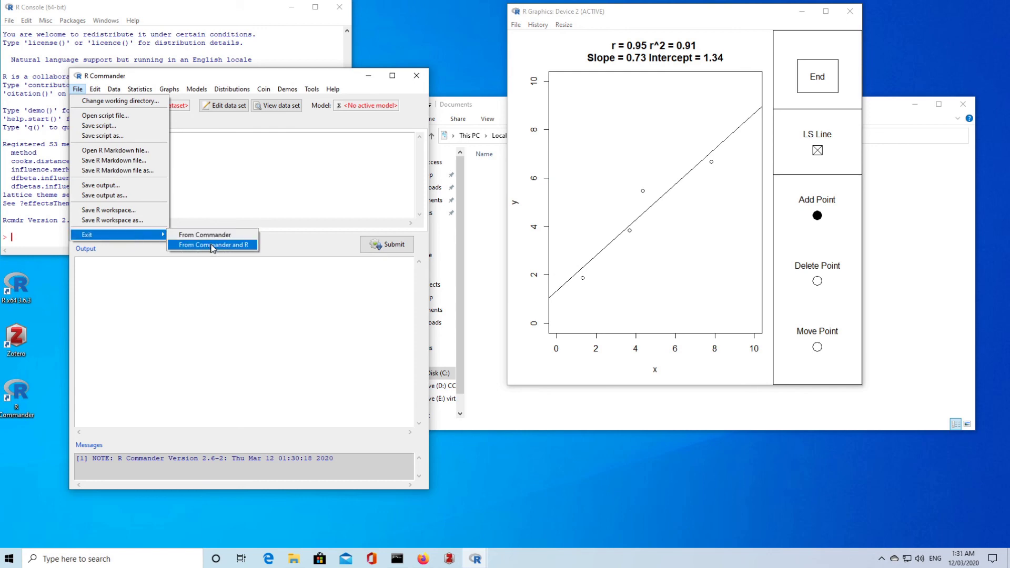
{"action": "left_click", "coordinate": [213, 245]}
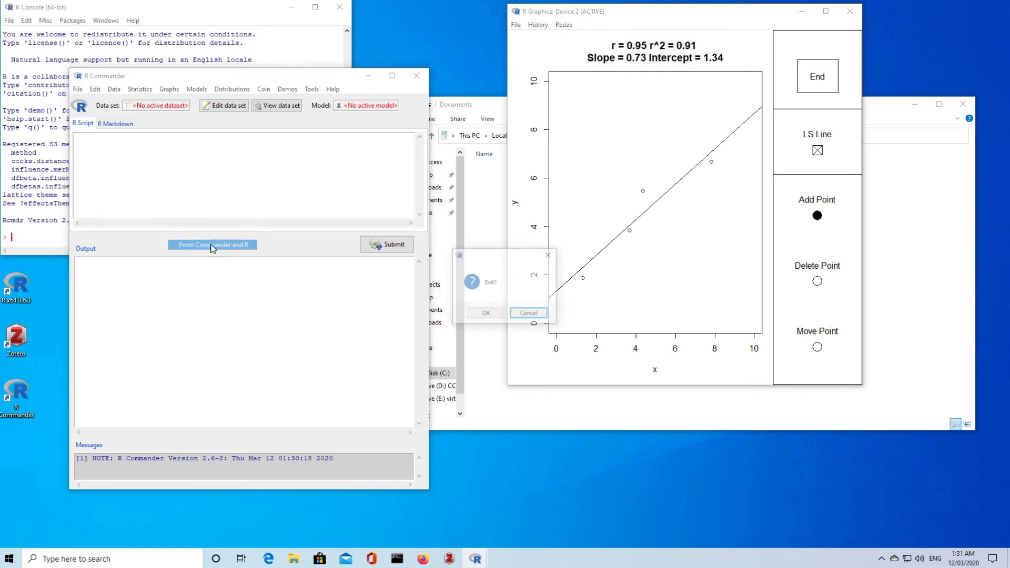
{"action": "left_click", "coordinate": [482, 316]}
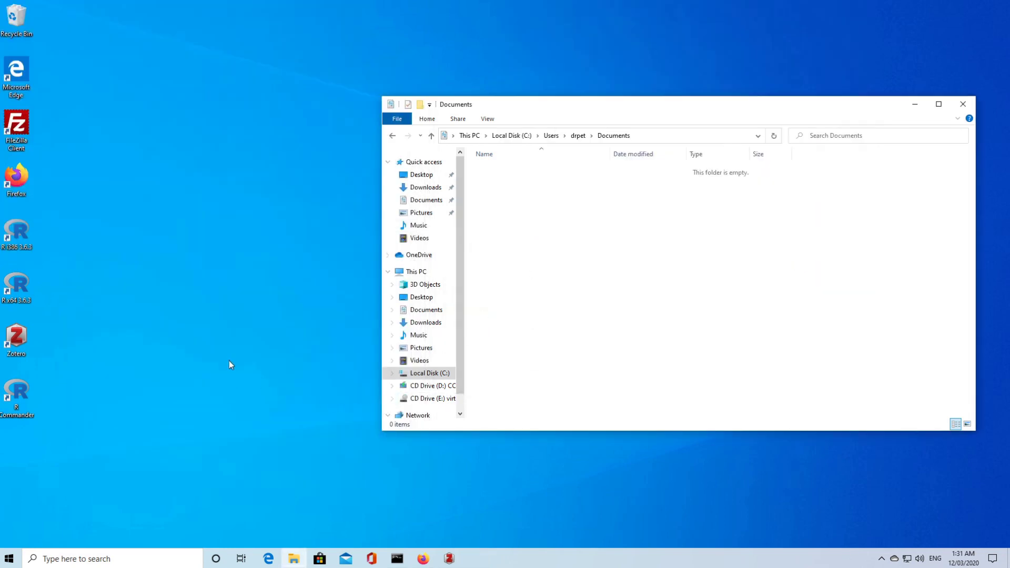